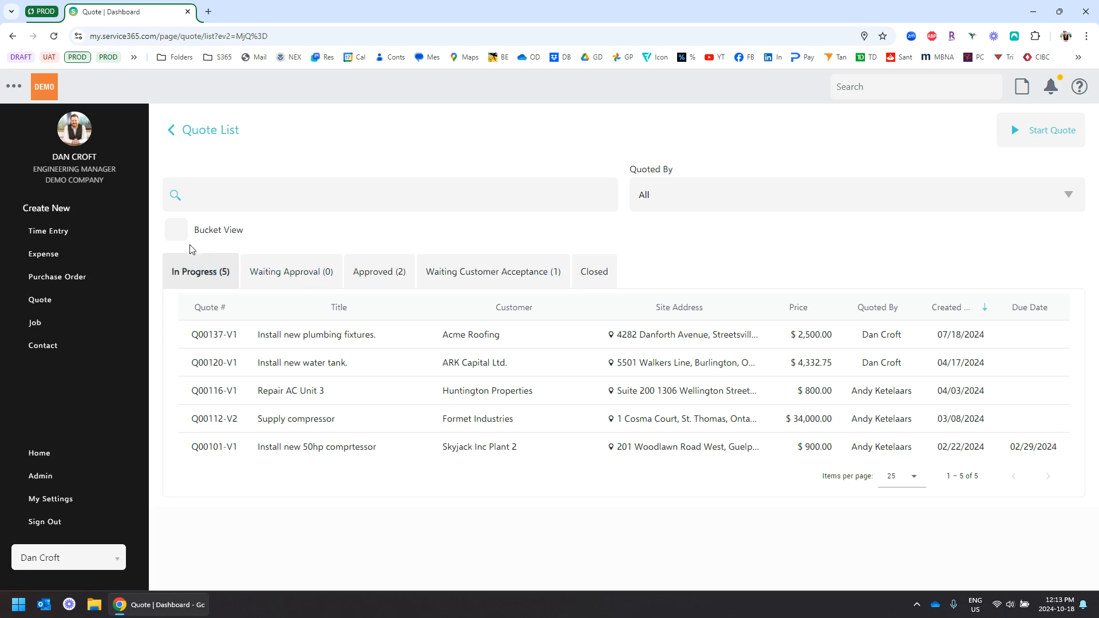
Look over the quotes grouped by status in Bucket View, and return to the standard quote list.
left_click(178, 232)
scroll(458, 151, "down", 2)
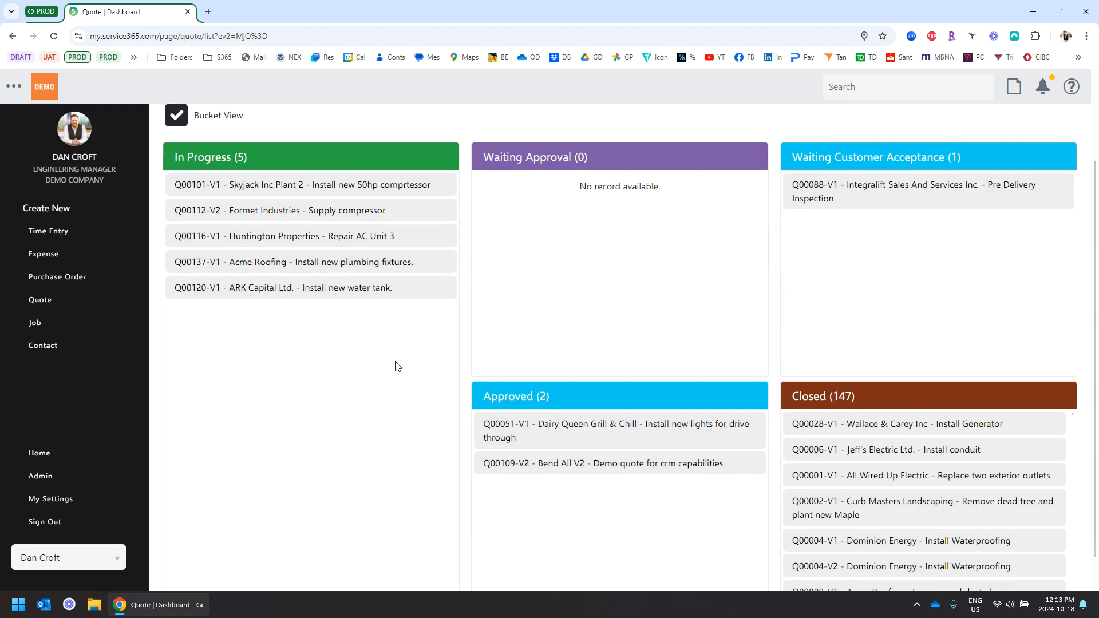
scroll(395, 365, "up", 1)
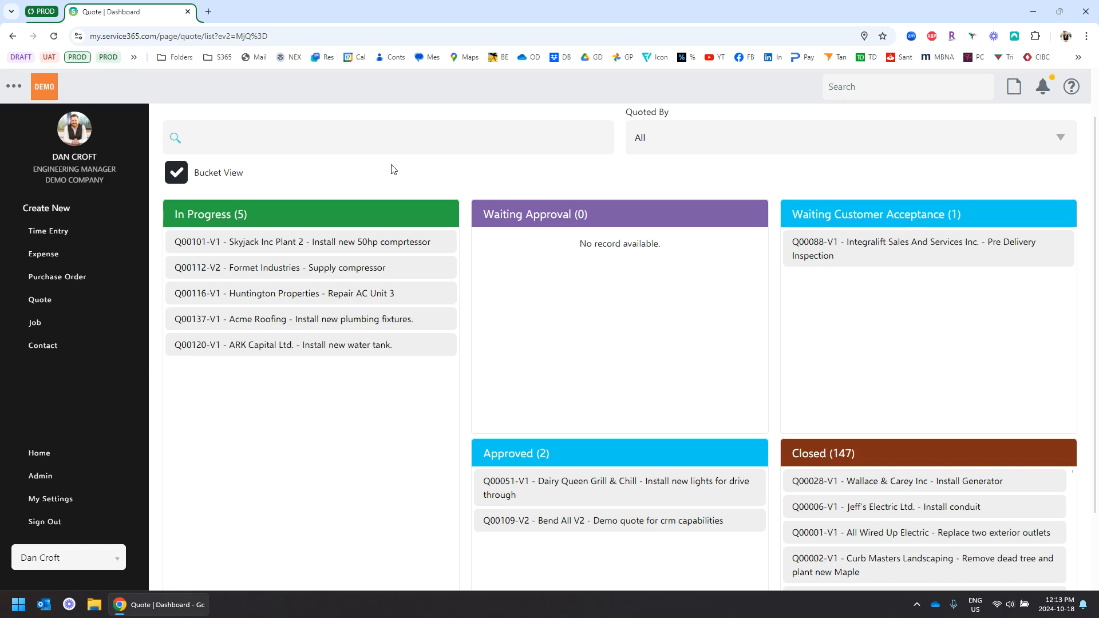
scroll(393, 170, "up", 1)
left_click(177, 232)
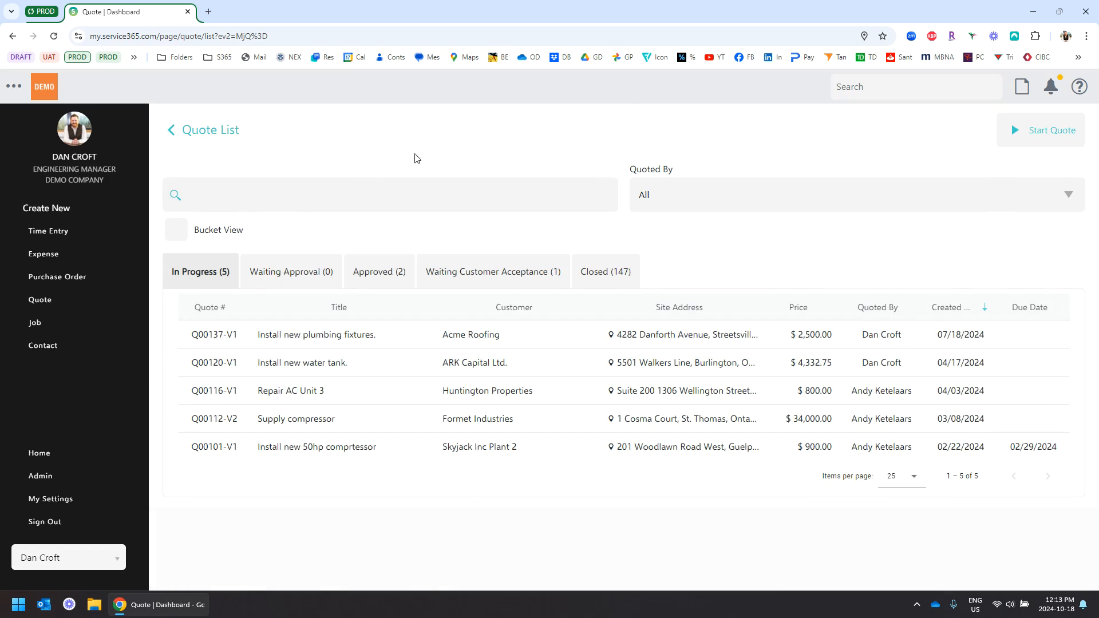
Begin a new quote and select the existing customer ABC Company.
left_click(1033, 131)
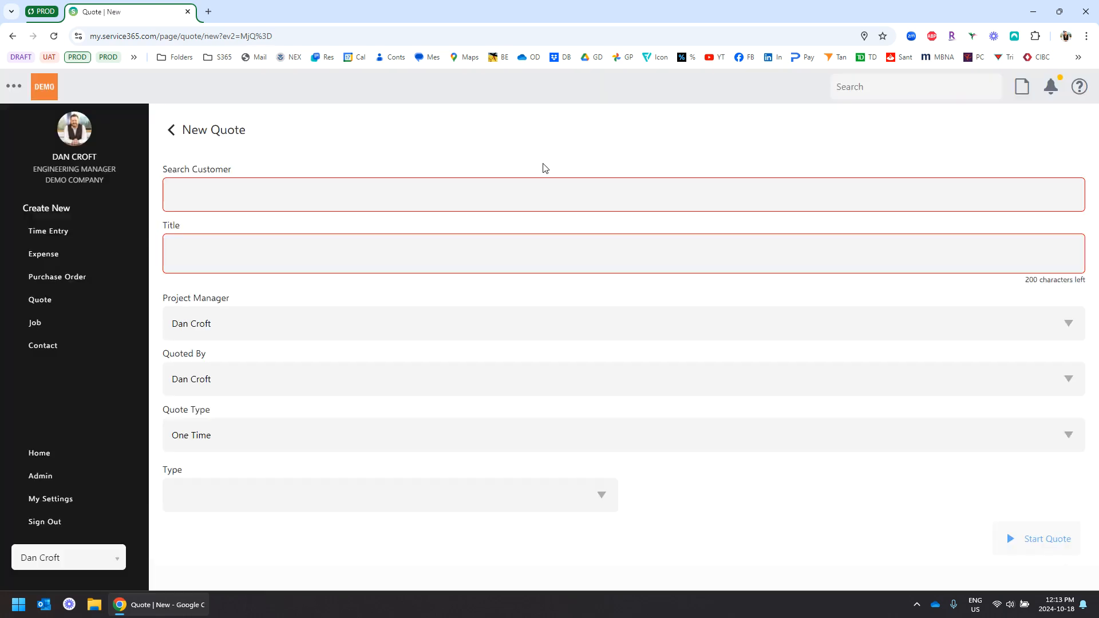
left_click(358, 188)
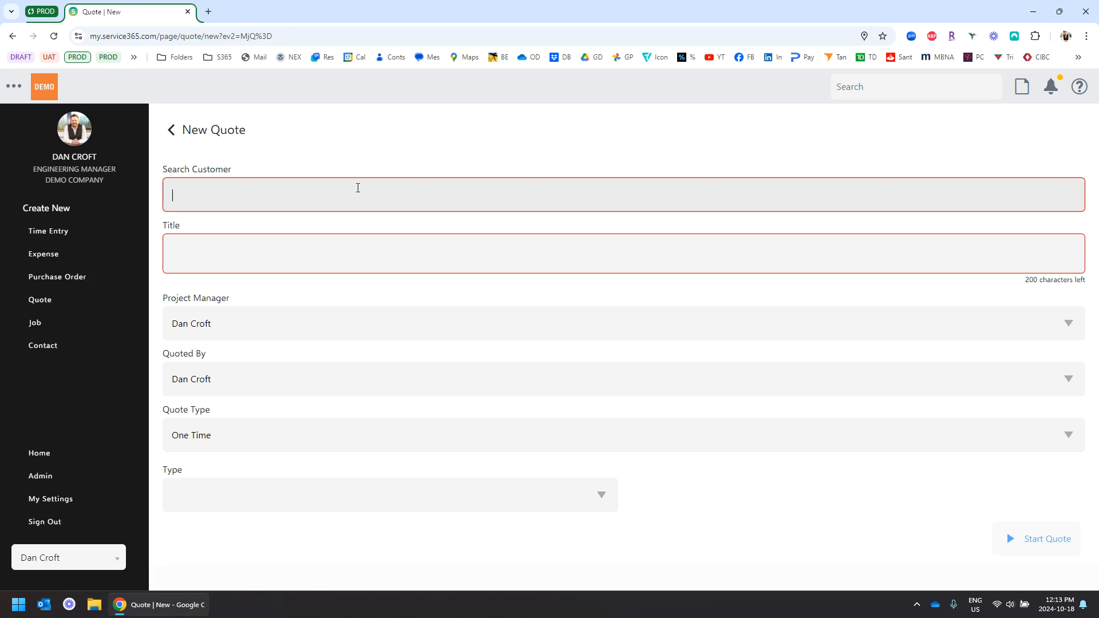
type("abc com")
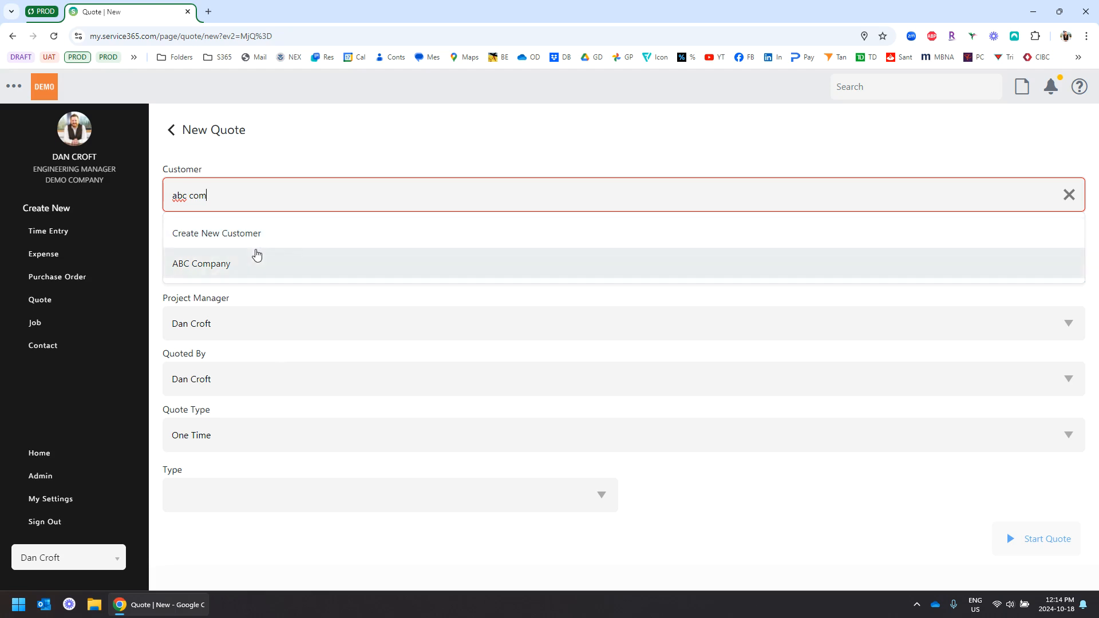
left_click(229, 263)
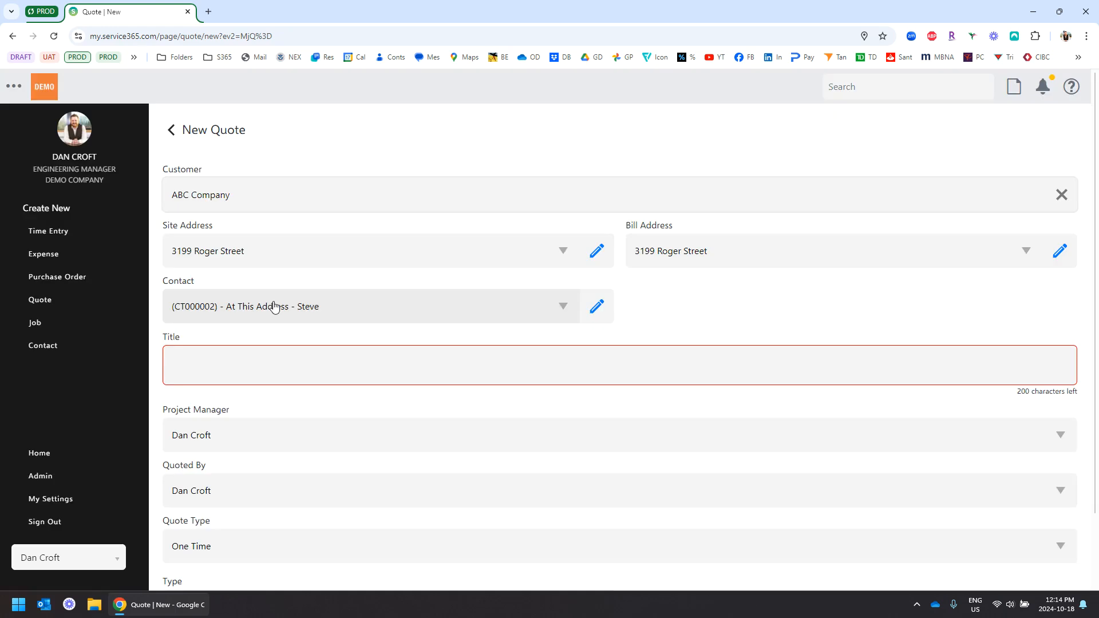
Title the new quote "Rewire the entire house.".
scroll(724, 298, "down", 1)
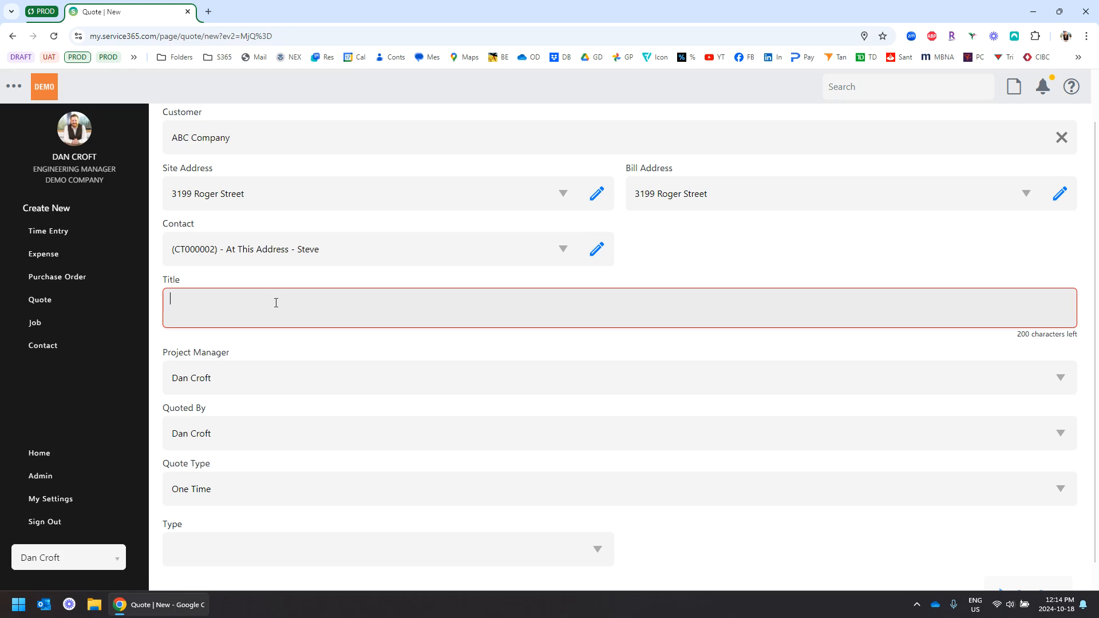
type("Rewire the ")
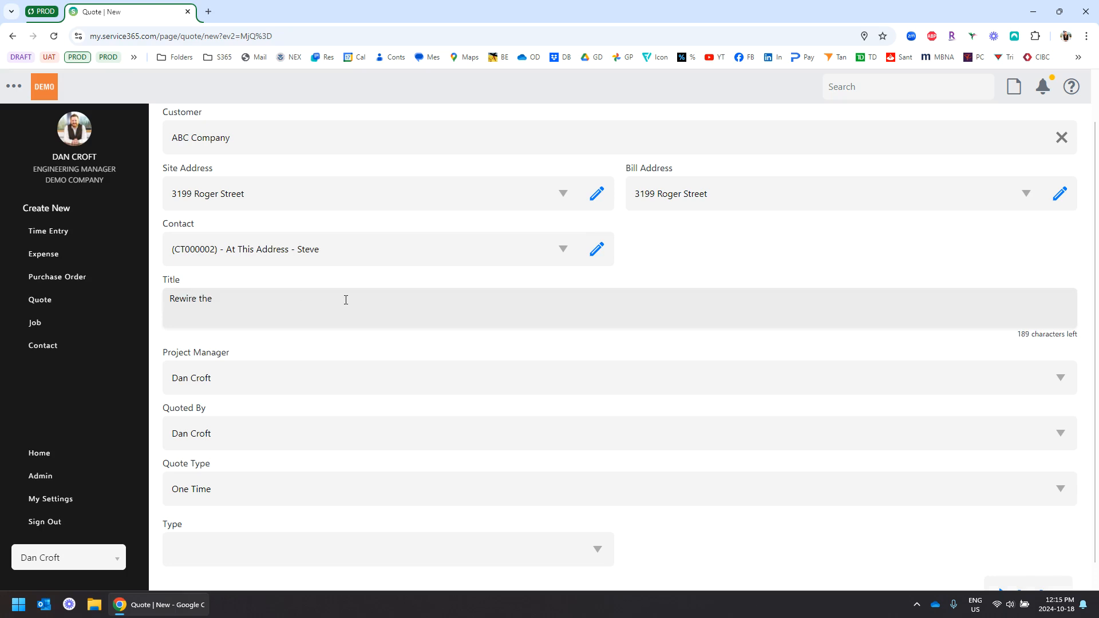
type("entire house.")
Set the quote's Type to Residential and create the quote.
scroll(455, 350, "down", 1)
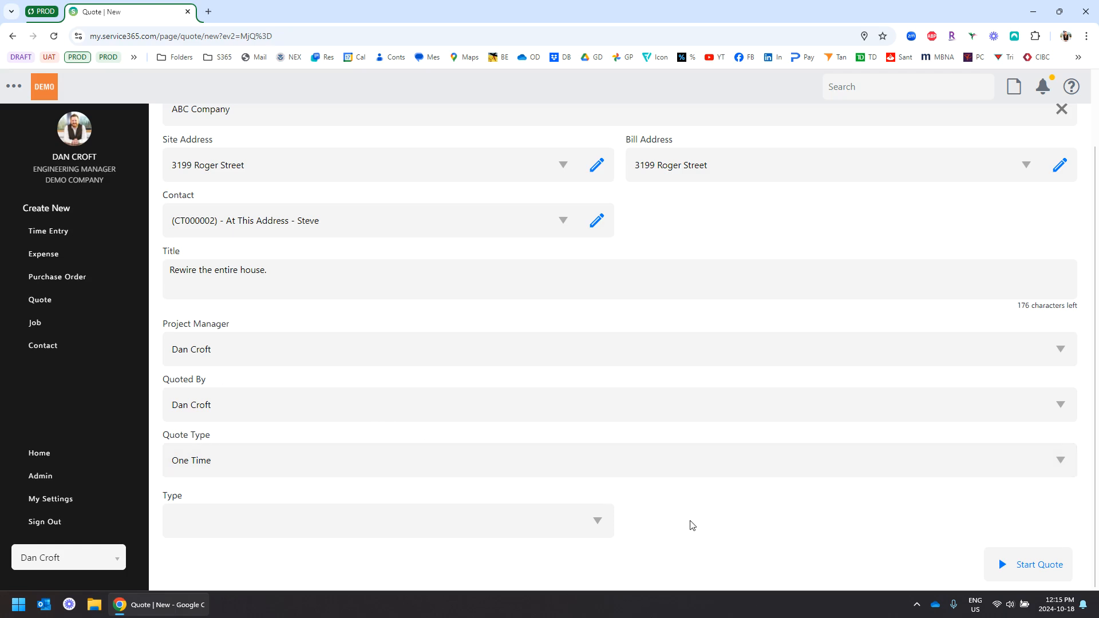
left_click(596, 522)
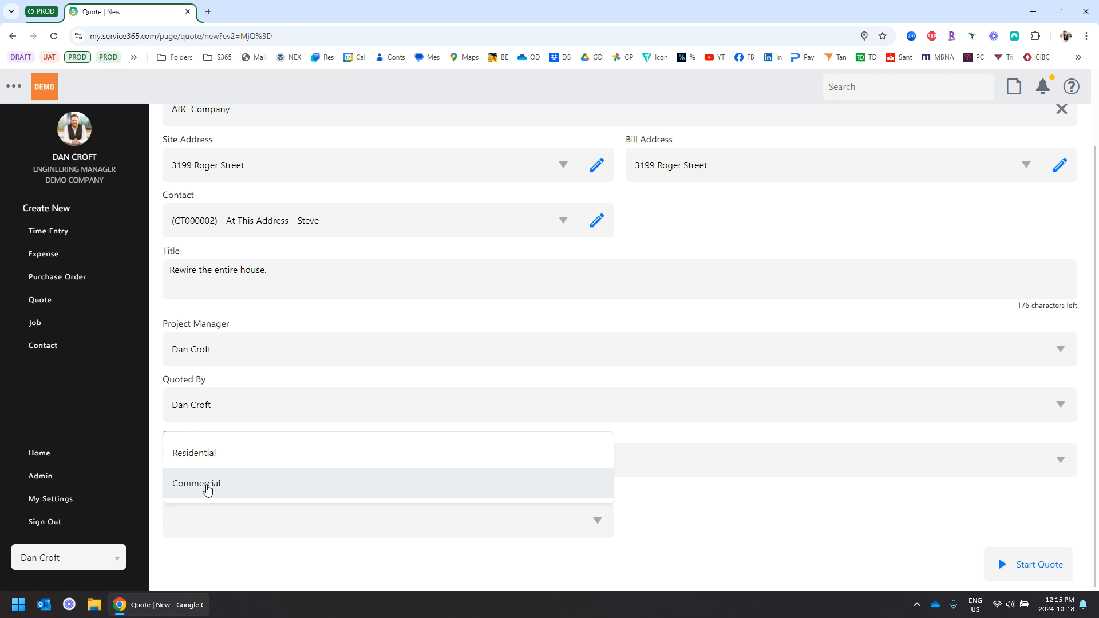
left_click(204, 460)
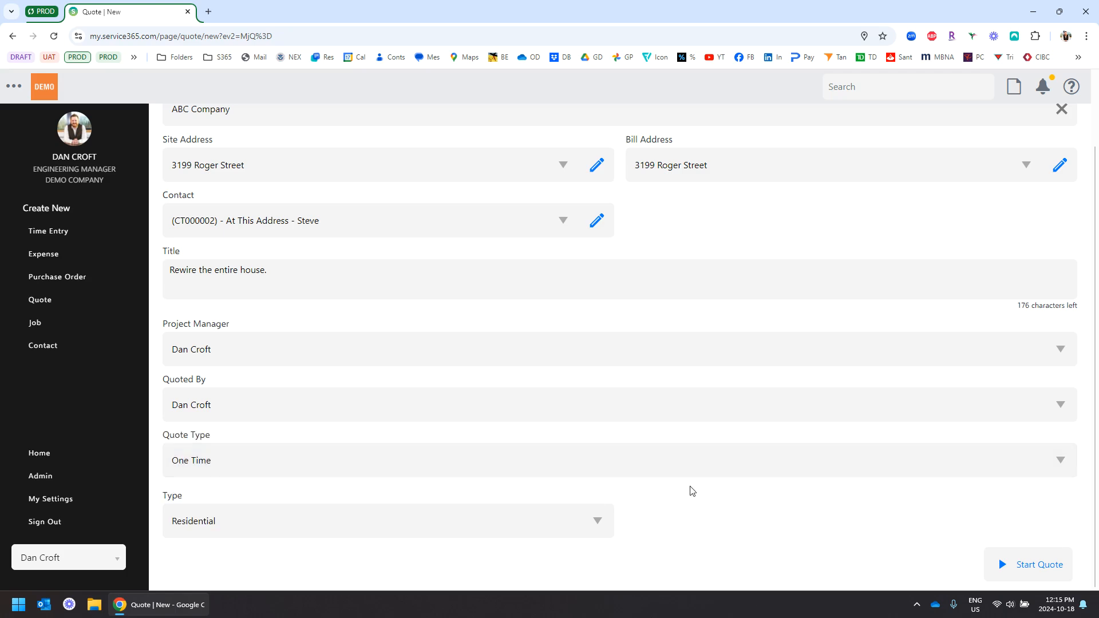
left_click(1025, 570)
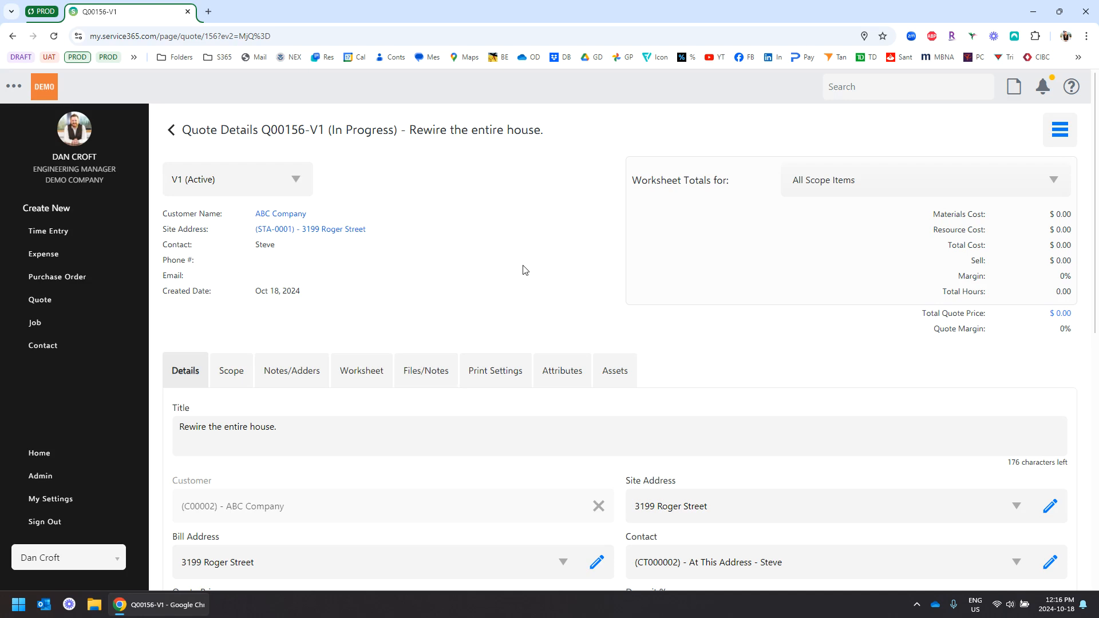
Enter "Remove old wiring." as the first scope item of the quote.
scroll(517, 247, "down", 3)
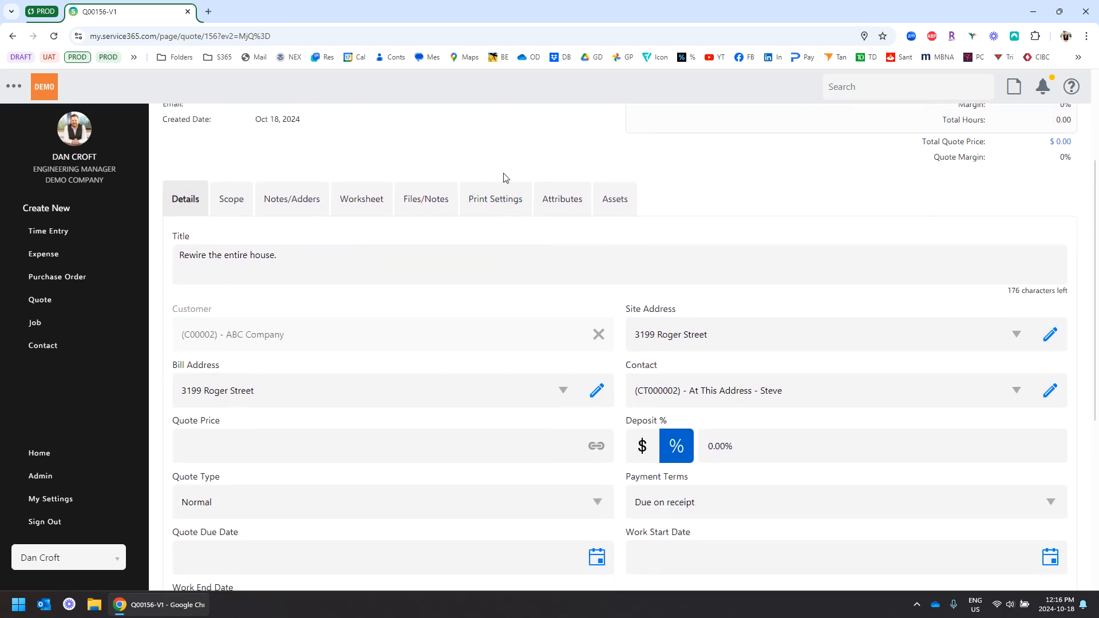
scroll(496, 172, "up", 3)
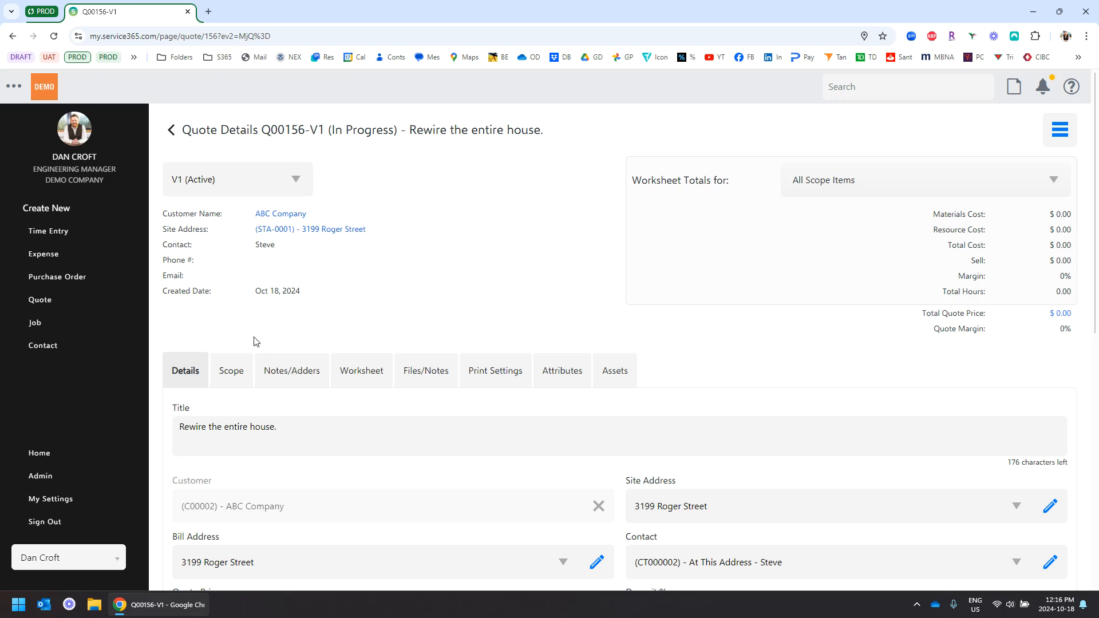
left_click(231, 372)
scroll(390, 303, "down", 1)
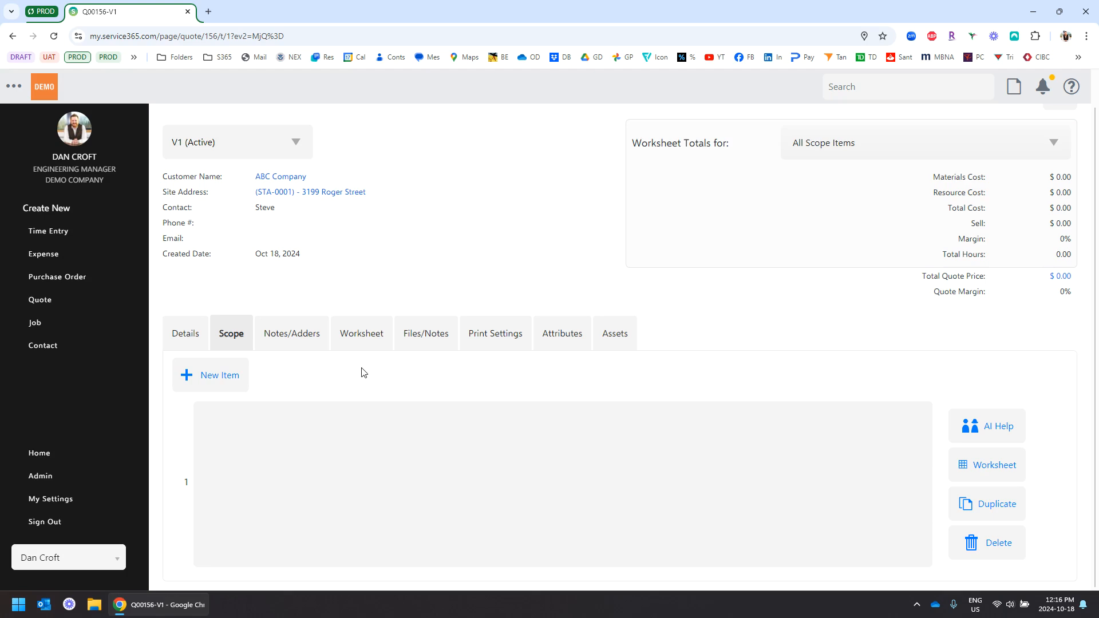
left_click(316, 430)
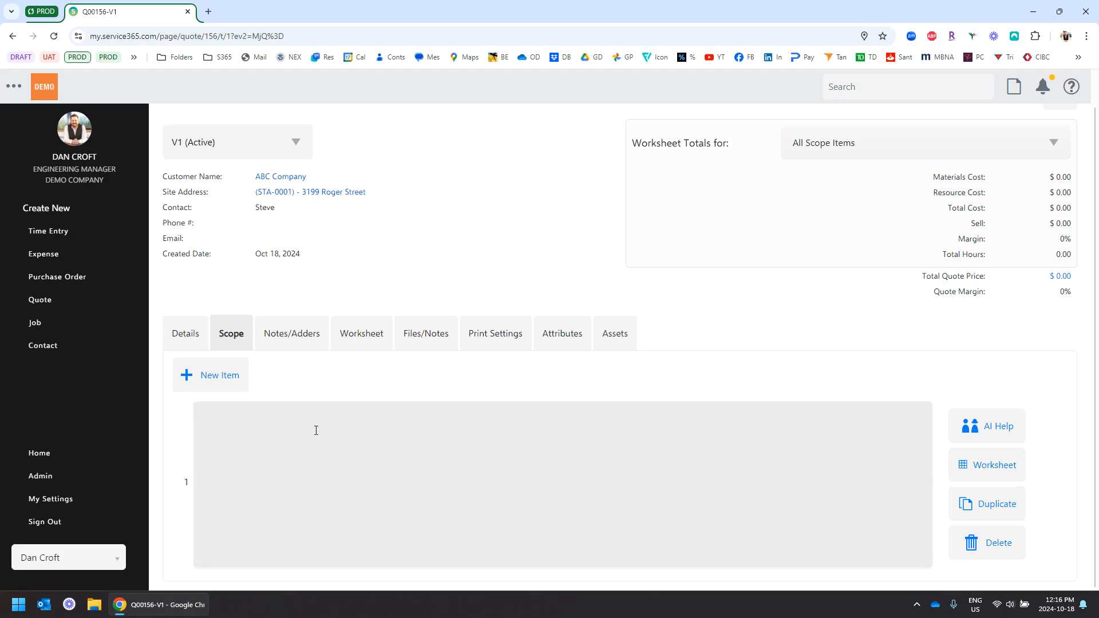
type("Remove old wiring.")
left_click(405, 355)
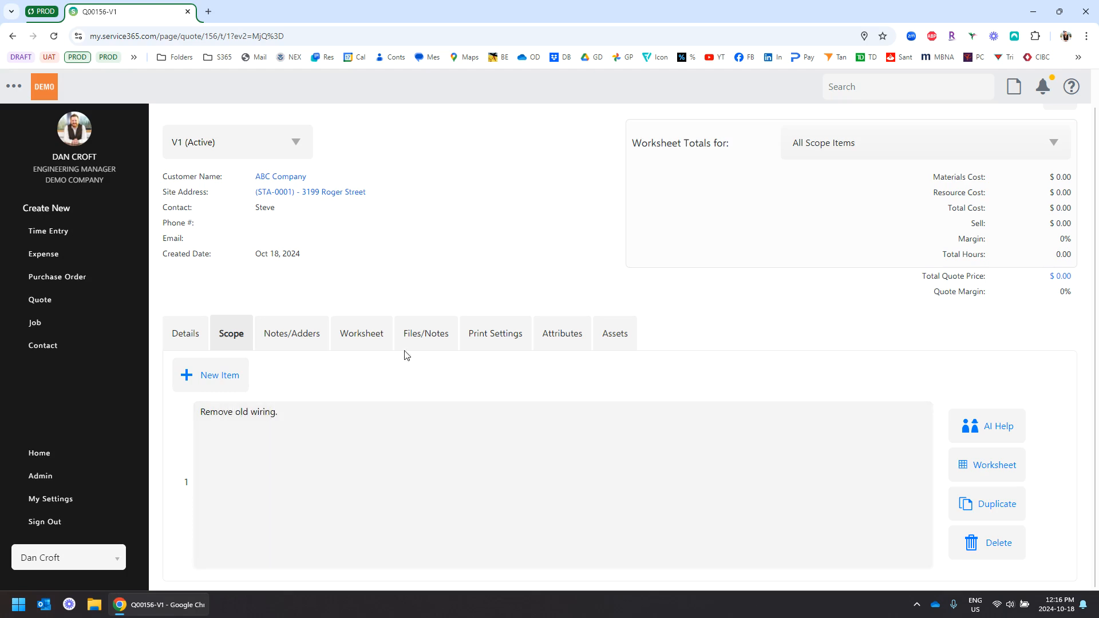
Add a second scope item reading "Install new wiring.".
left_click(198, 374)
left_click(293, 469)
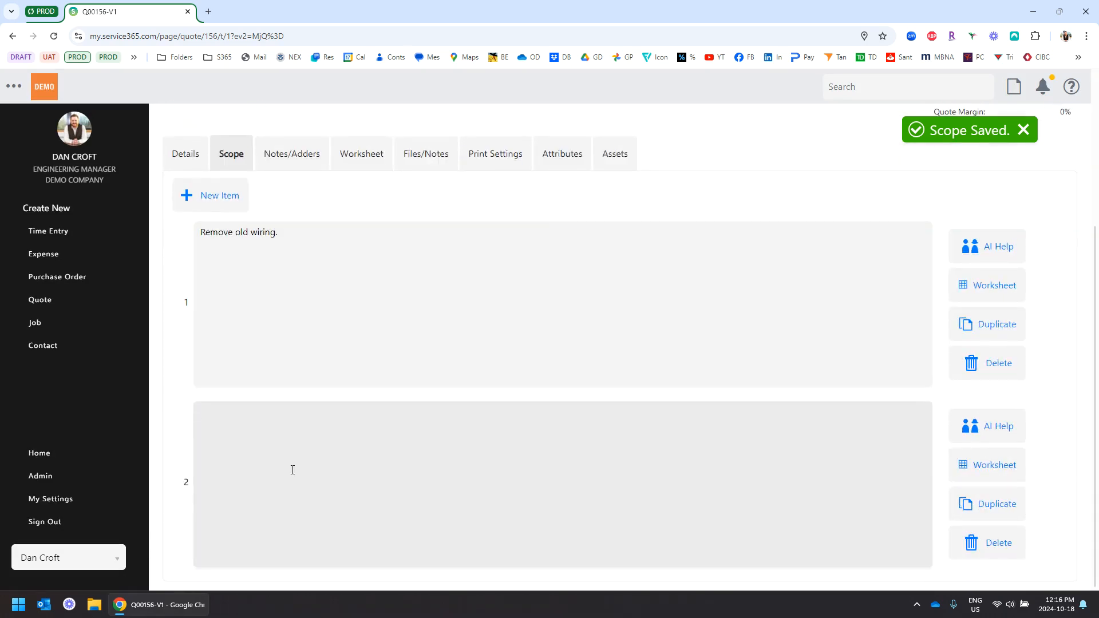
type("Install")
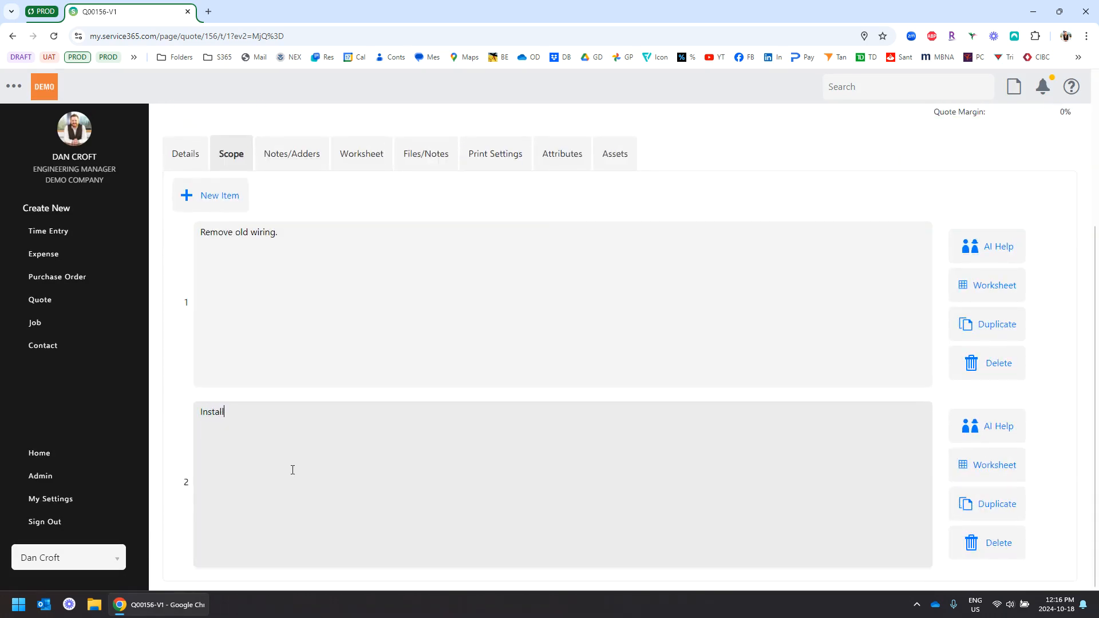
type(" new wiring.")
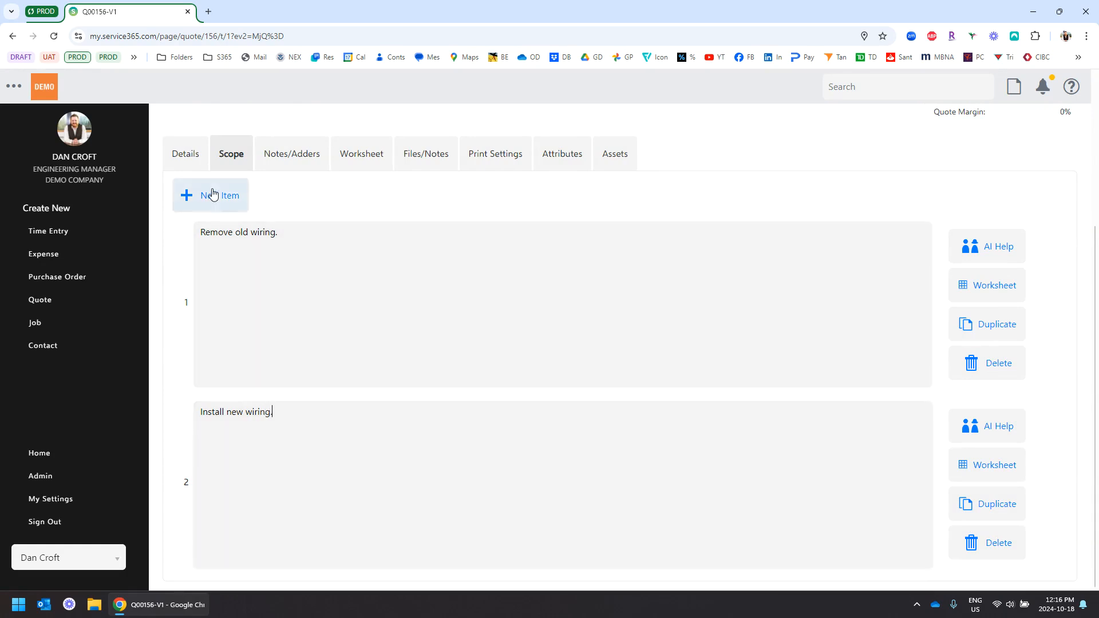
Add a third scope item reading "Clean job site.".
left_click(226, 194)
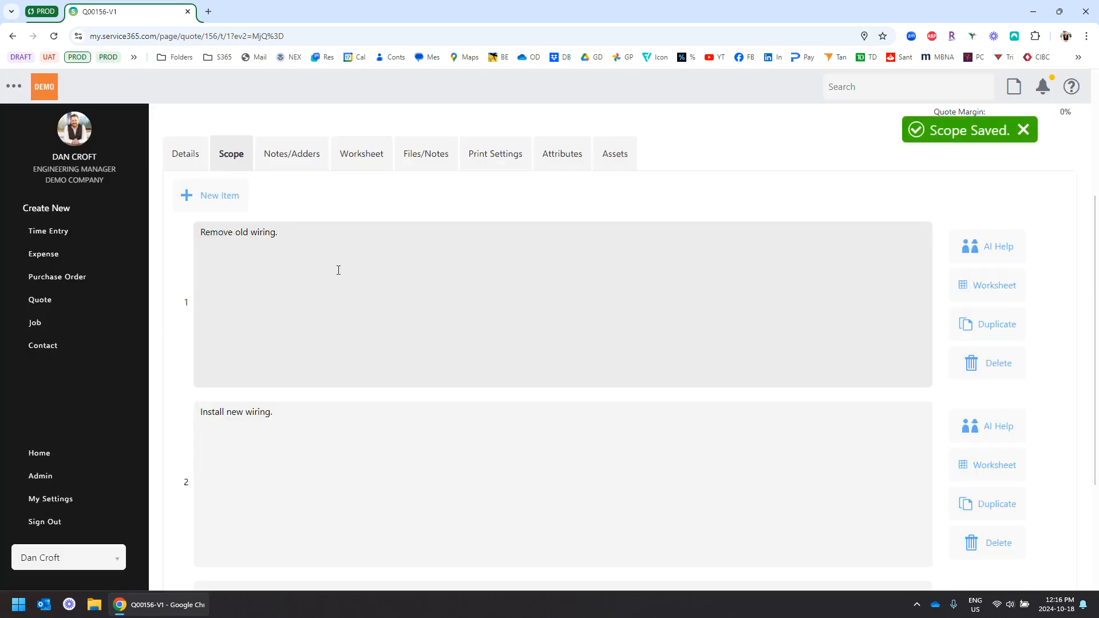
scroll(339, 270, "down", 3)
type("Clean")
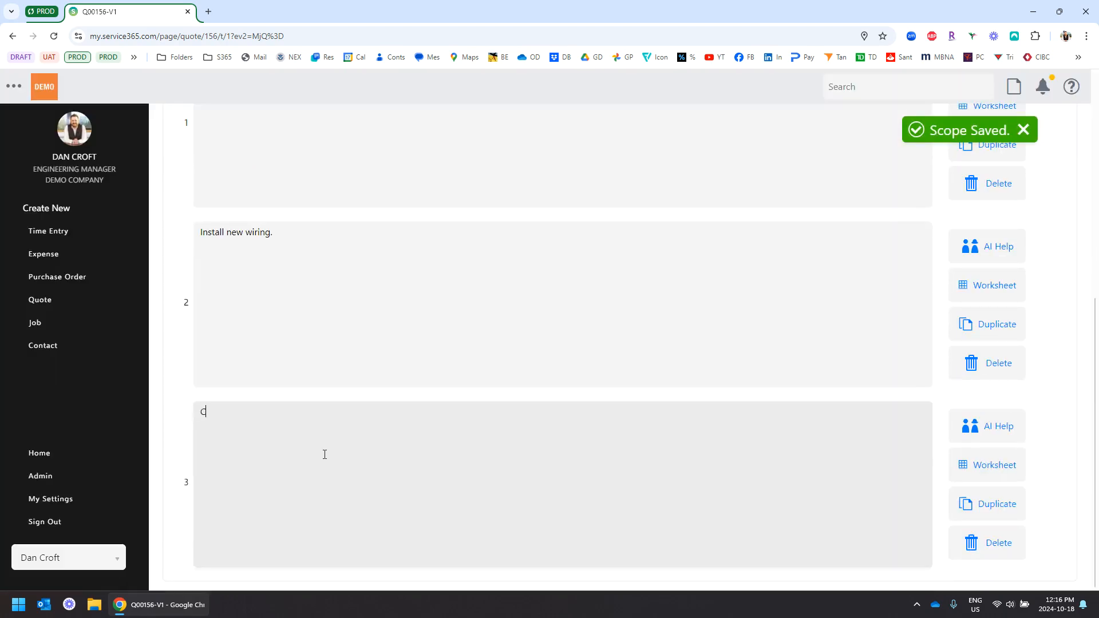
type("b")
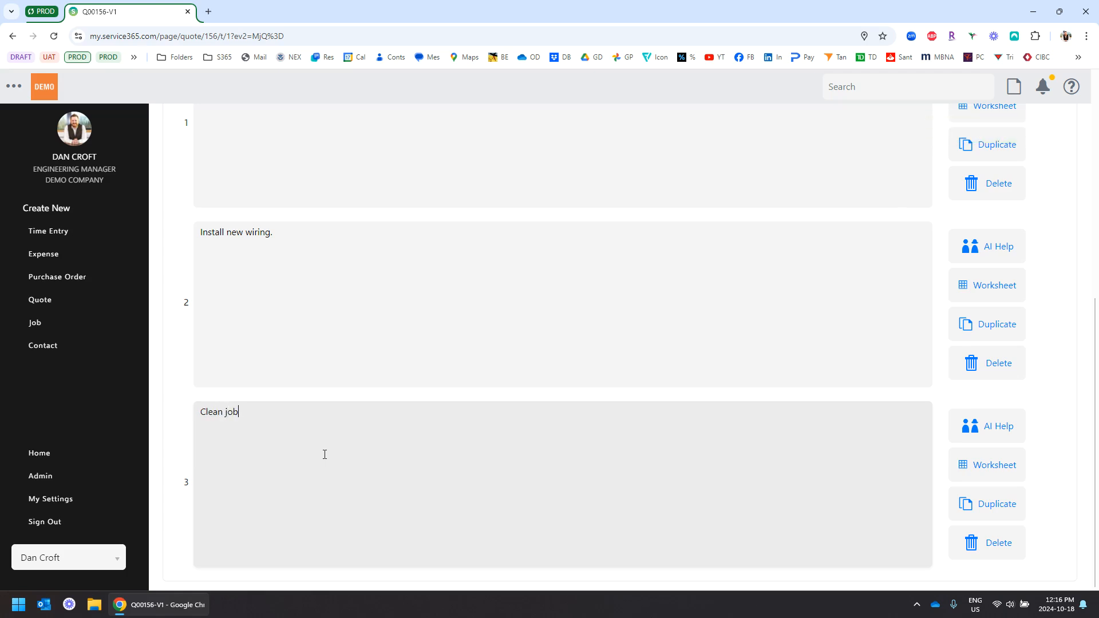
type(" site.")
Review the quote's scope items, the actions offered for each one, and the quote summary with worksheet totals.
scroll(324, 455, "up", 5)
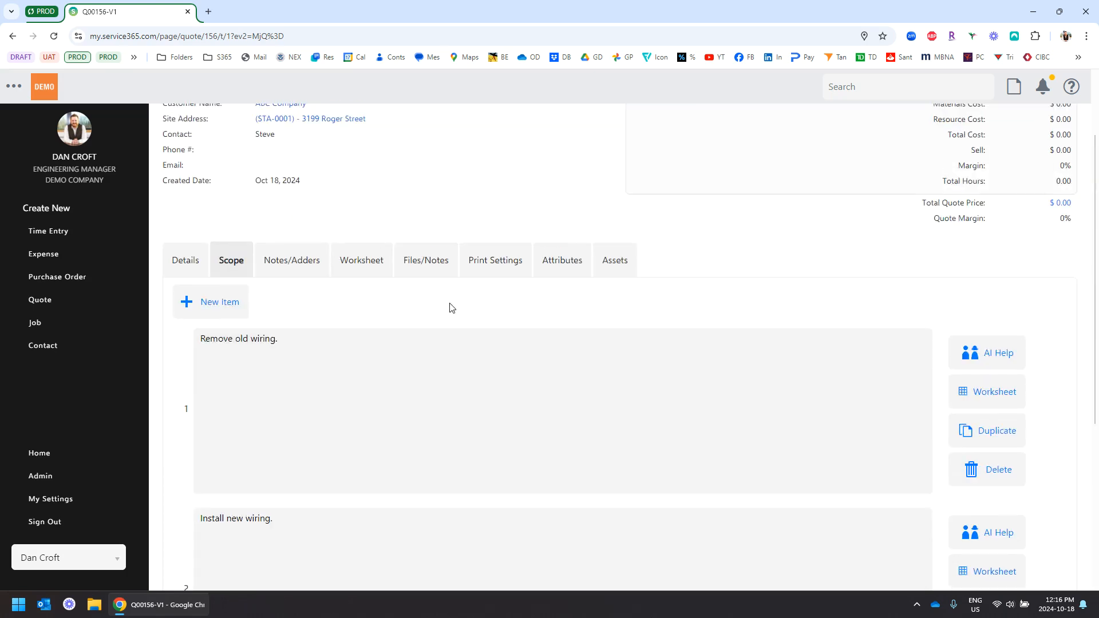
scroll(380, 387, "down", 3)
scroll(375, 262, "up", 4)
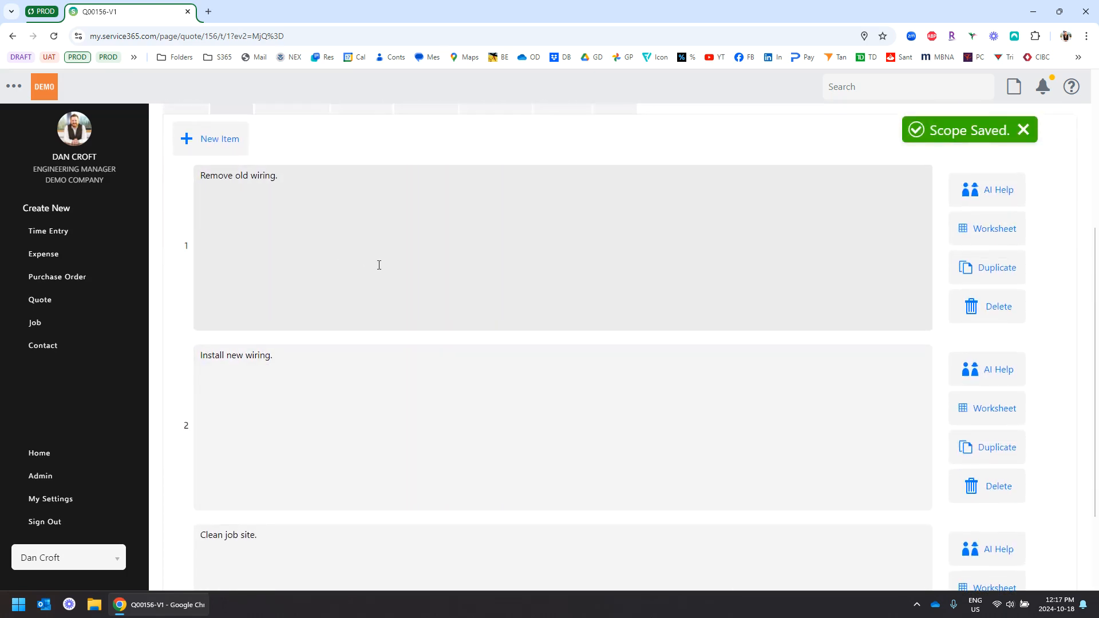
scroll(424, 336, "down", 1)
scroll(496, 338, "down", 2)
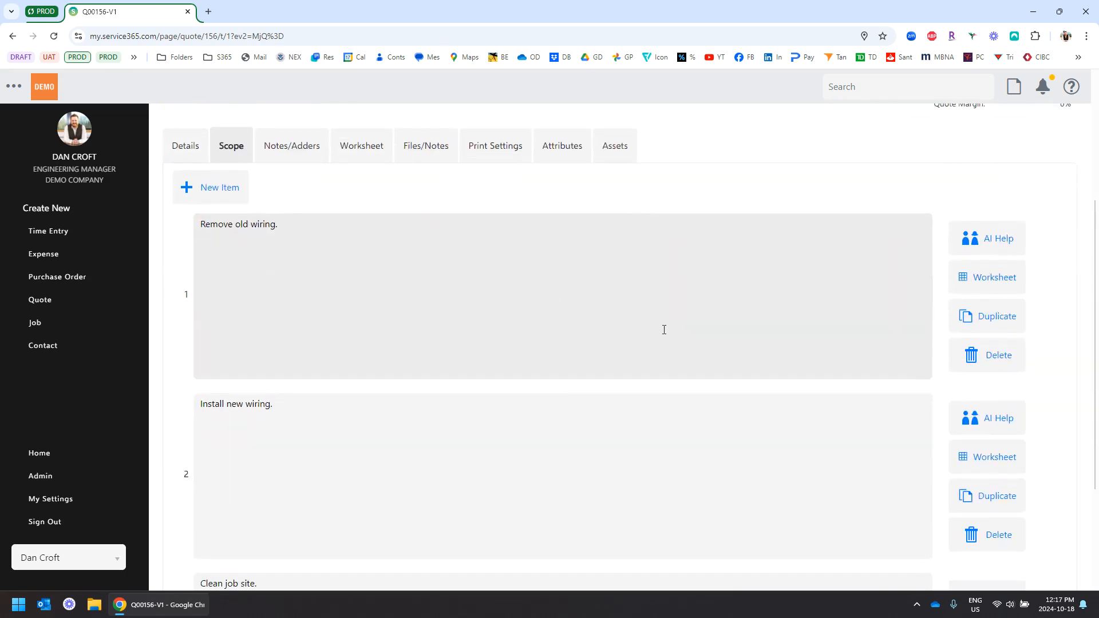
scroll(678, 175, "down", 1)
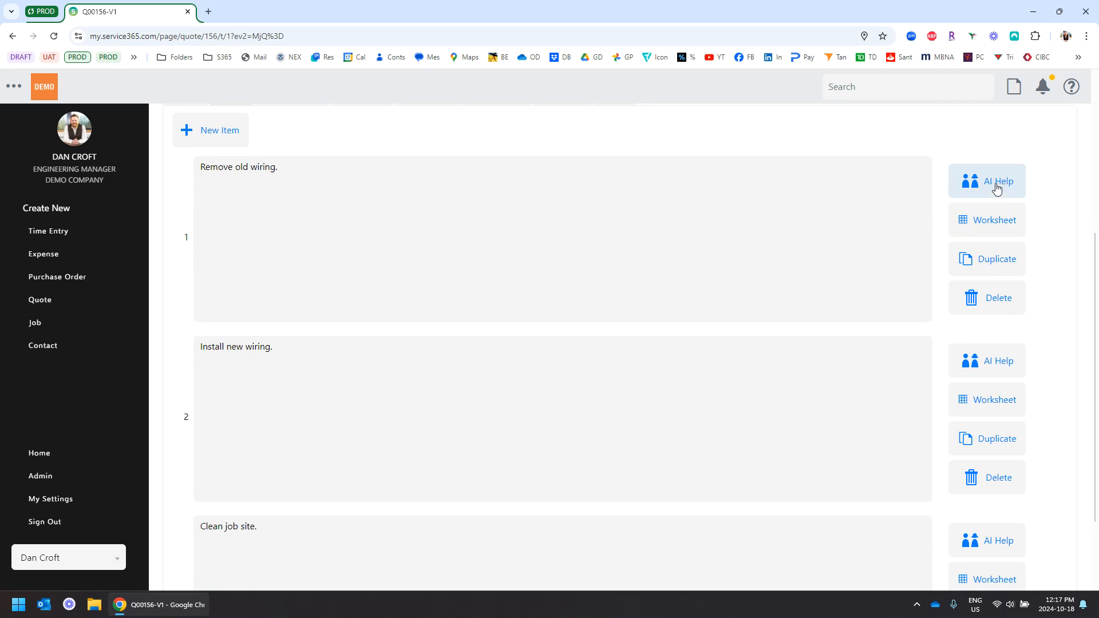
scroll(978, 199, "up", 2)
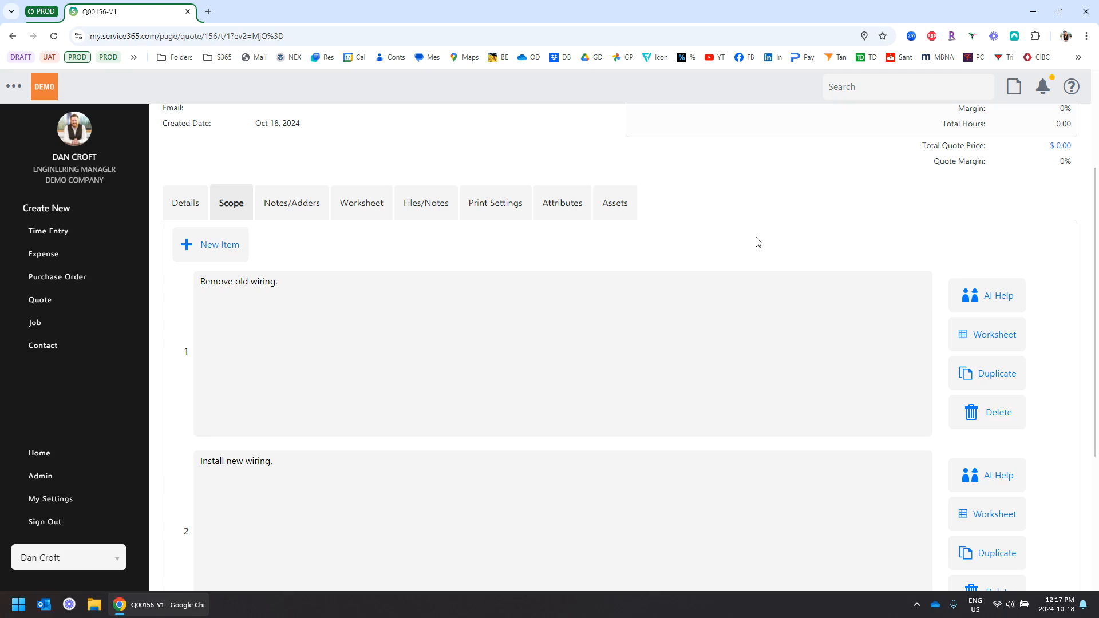
scroll(754, 240, "up", 2)
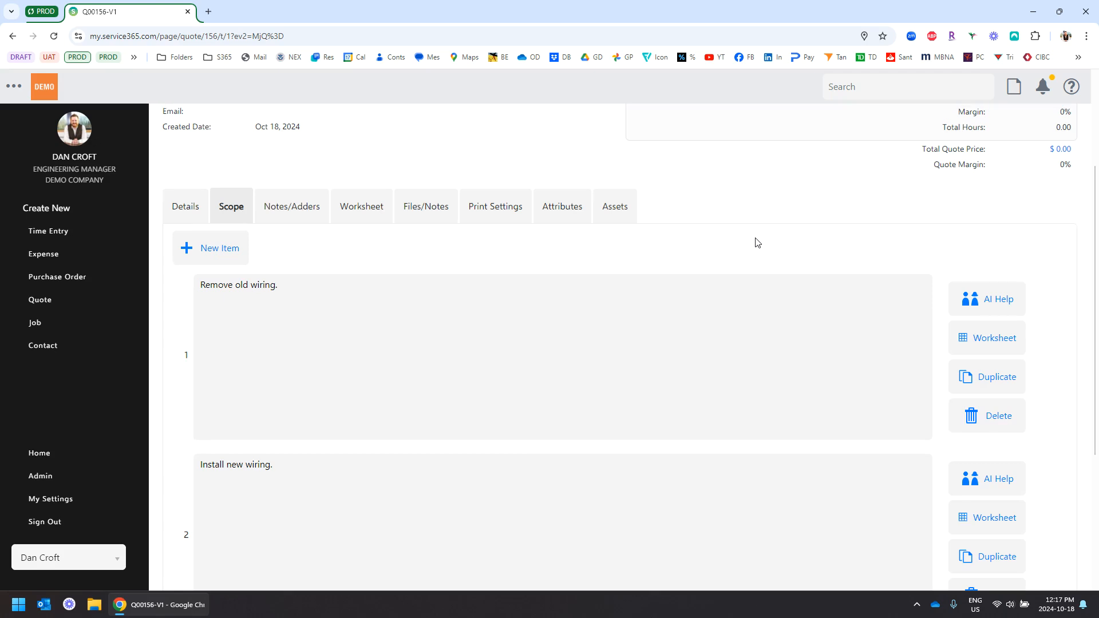
scroll(551, 226, "up", 1)
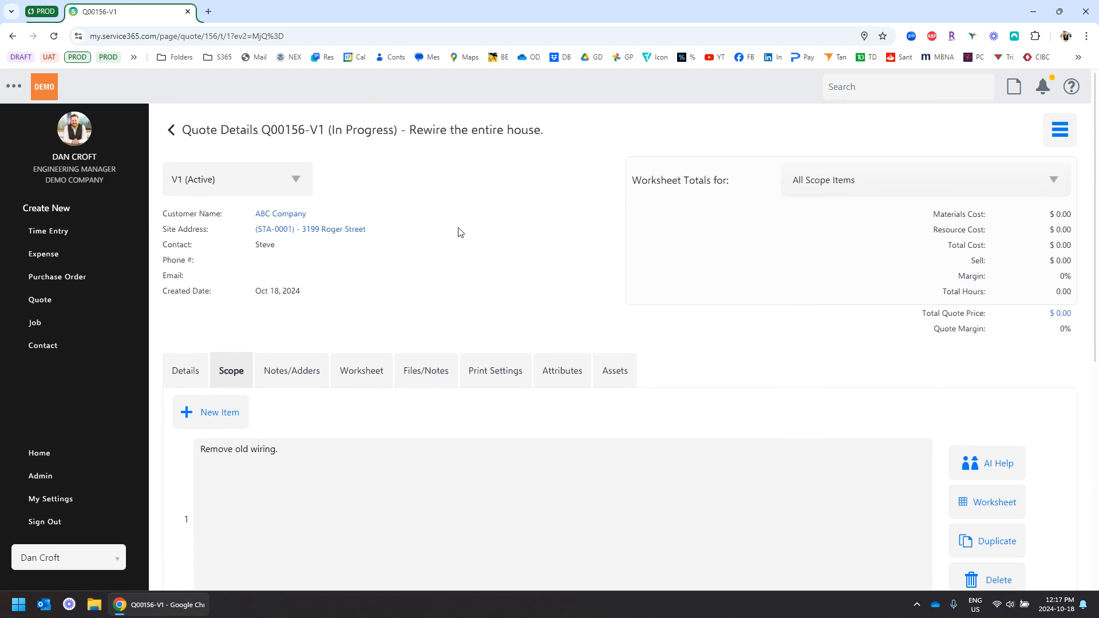
scroll(461, 229, "down", 2)
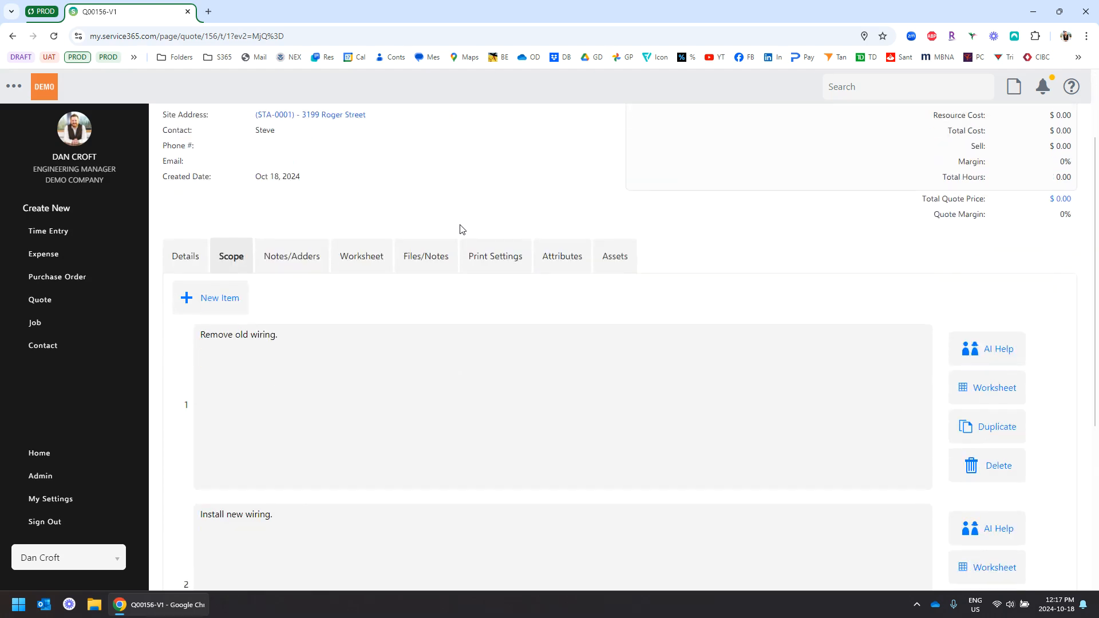
scroll(459, 231, "up", 2)
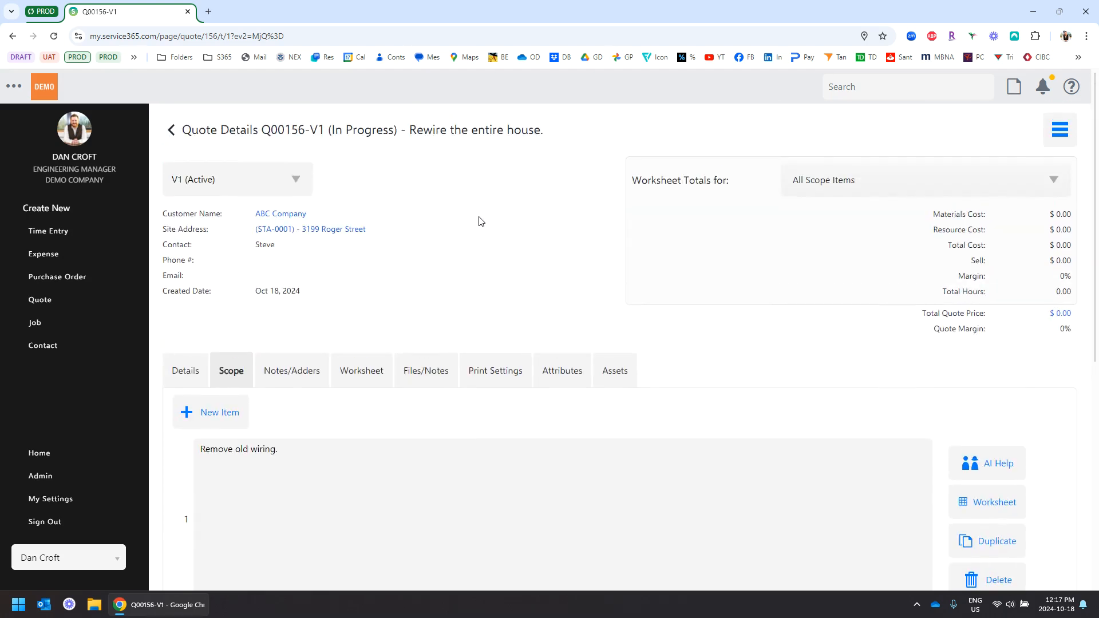
Start a new worksheet line of type Item for the "Remove old wiring." scope item.
left_click(361, 372)
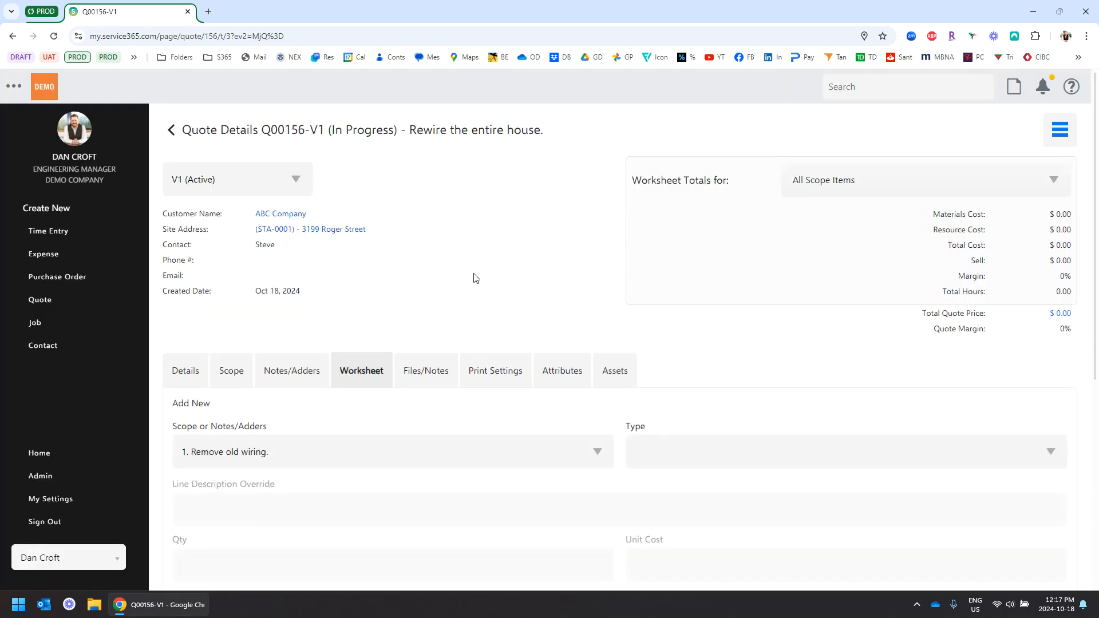
scroll(447, 249, "down", 2)
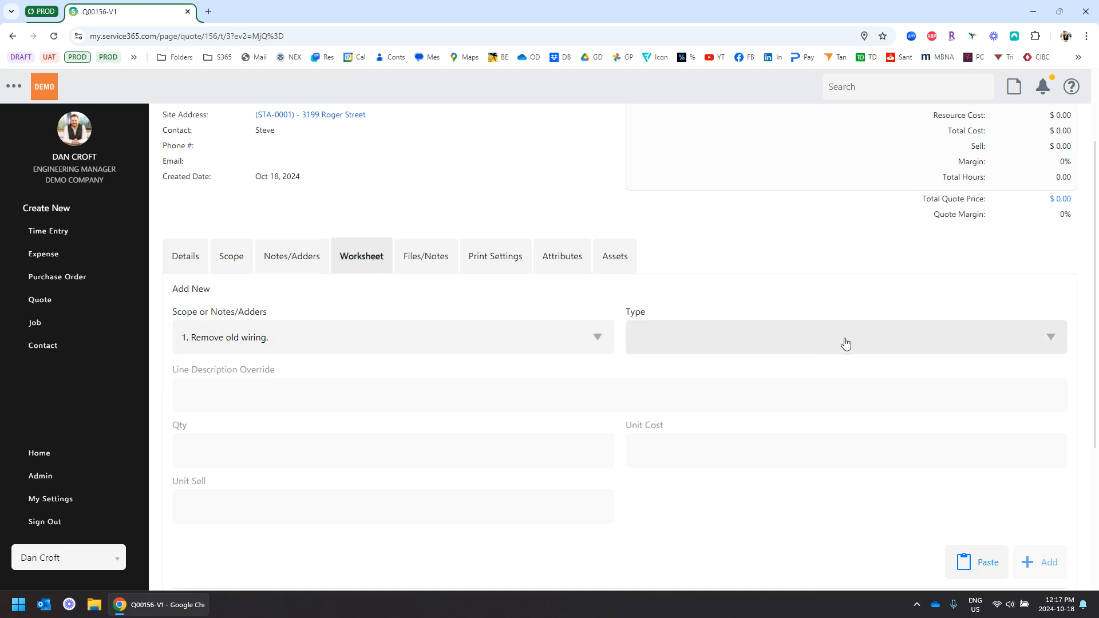
left_click(826, 346)
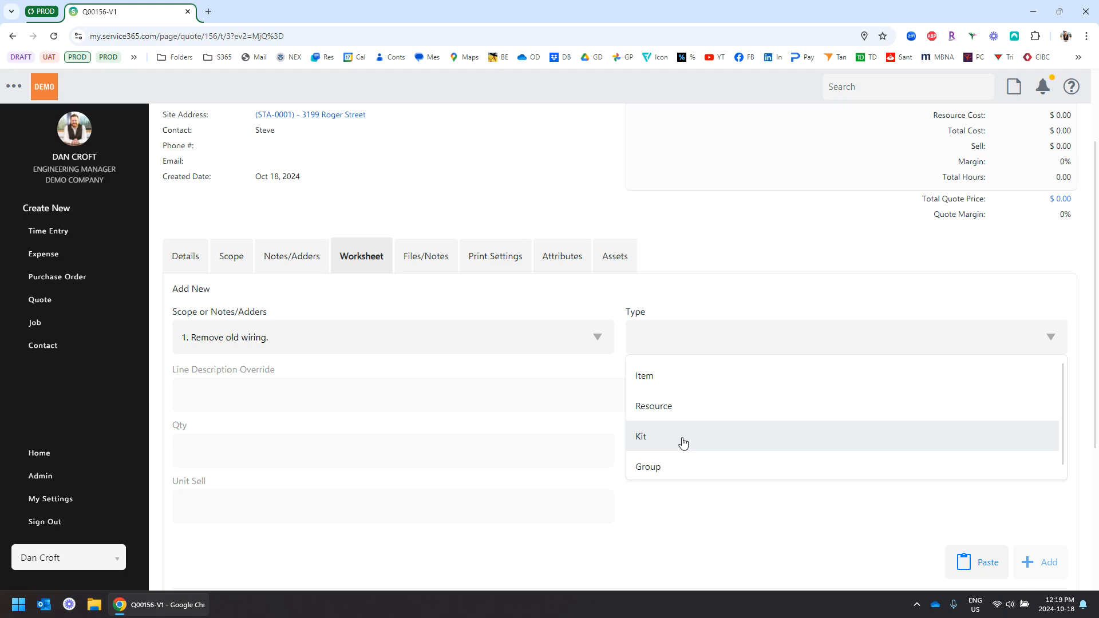
left_click(667, 382)
scroll(686, 286, "down", 2)
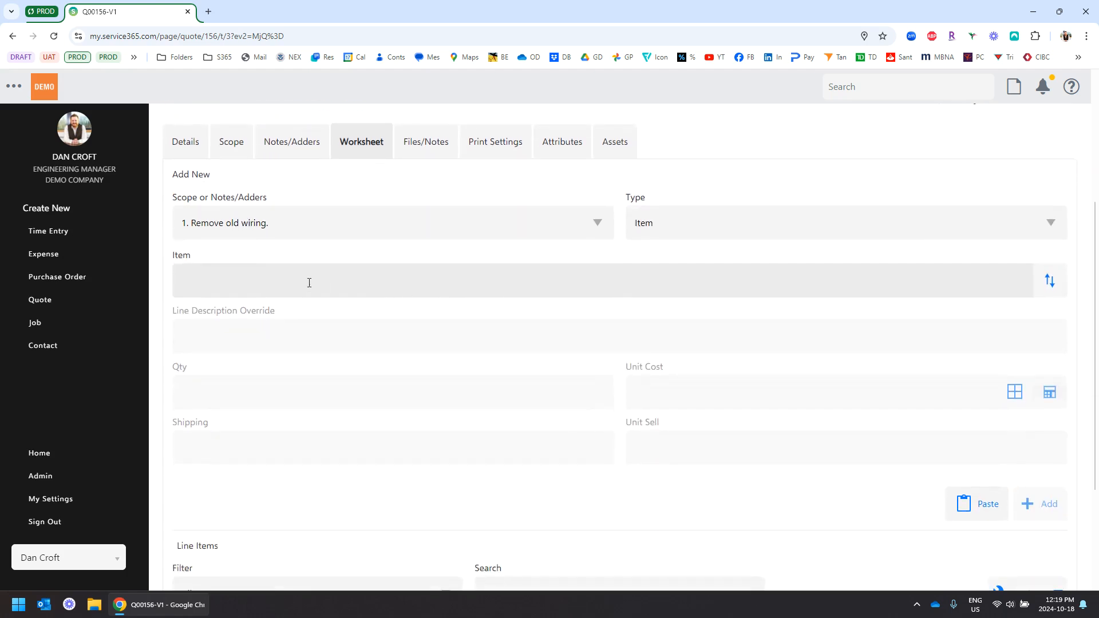
left_click(309, 282)
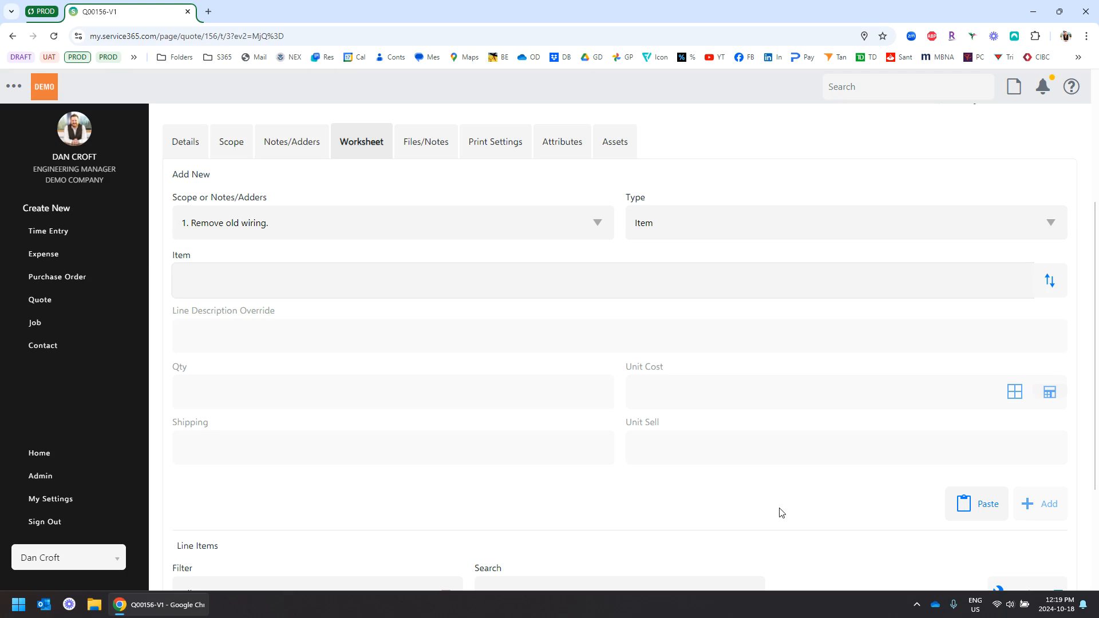
Search the item catalogue for "t90" and for "conduit".
type("t90")
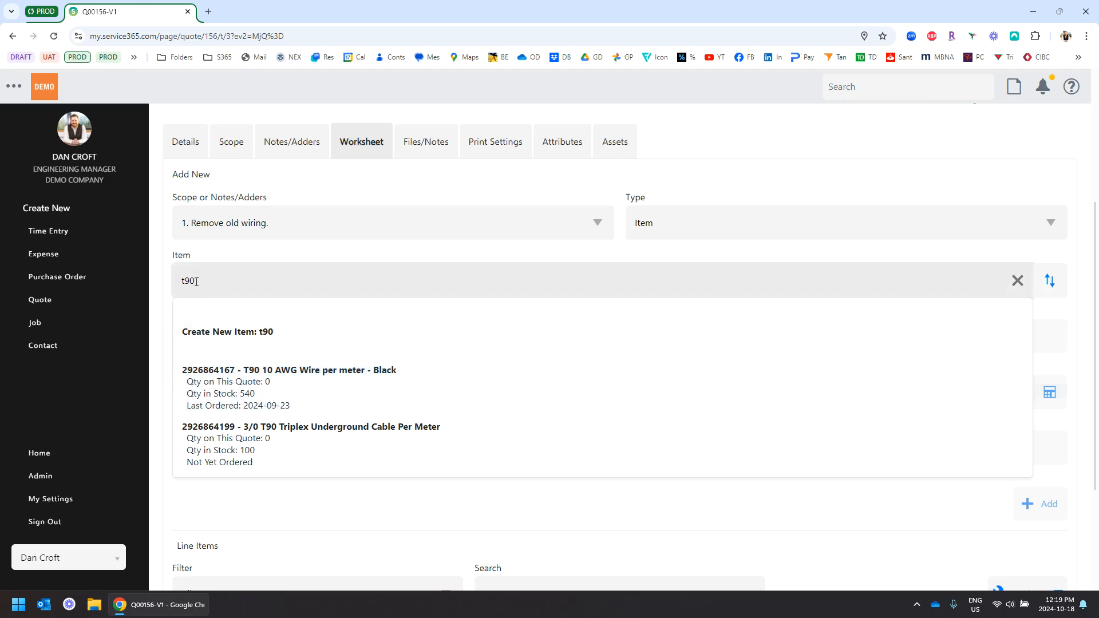
left_click_drag(196, 281, 172, 284)
type("conduit")
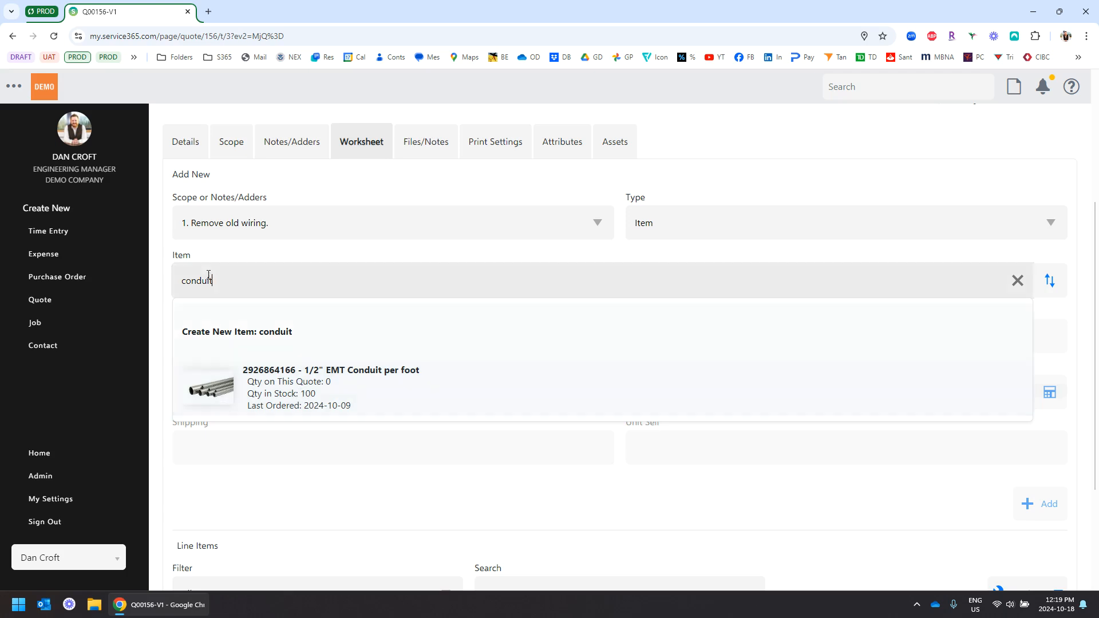
Find "t90 w", choose T90 10 AWG Wire per meter - Black for the line, and set its quantity to 500.
left_click_drag(208, 280, 152, 277)
type("t90")
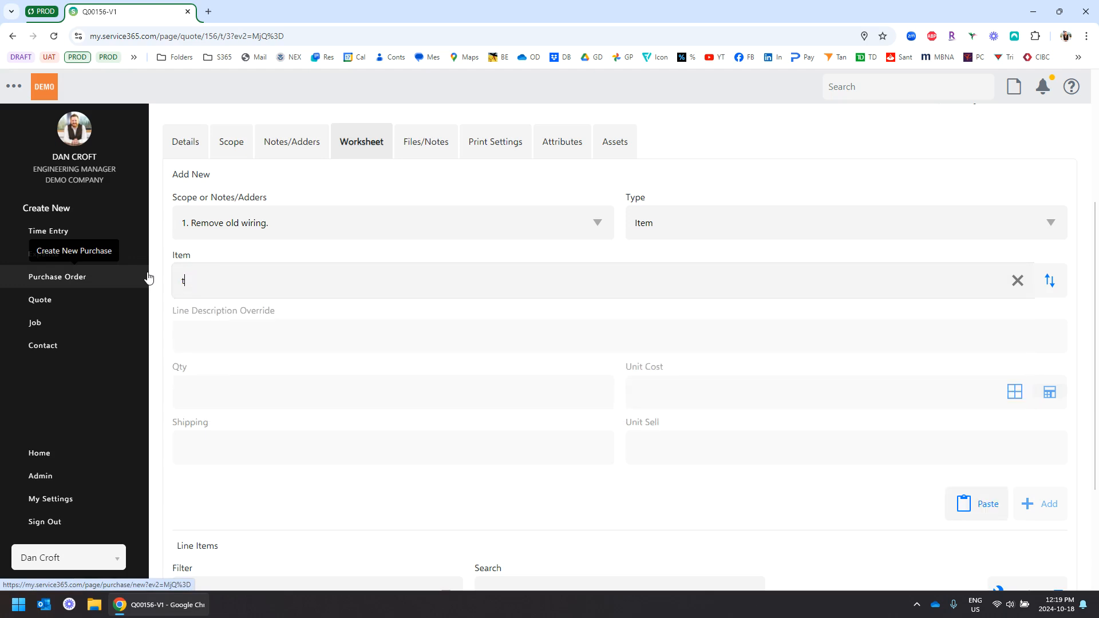
type(" w")
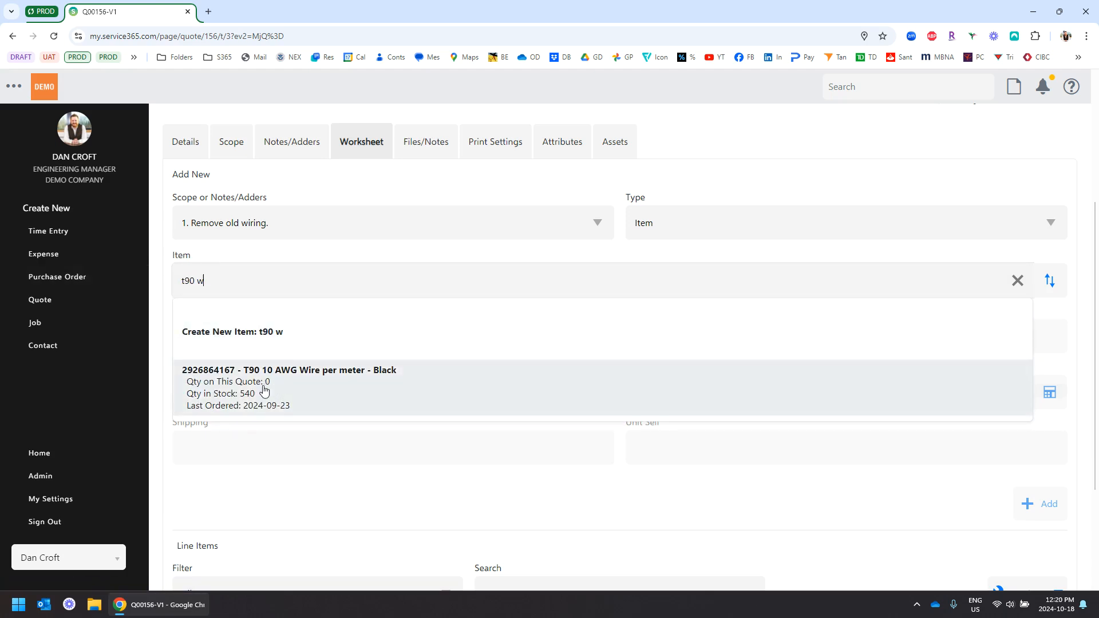
left_click(264, 386)
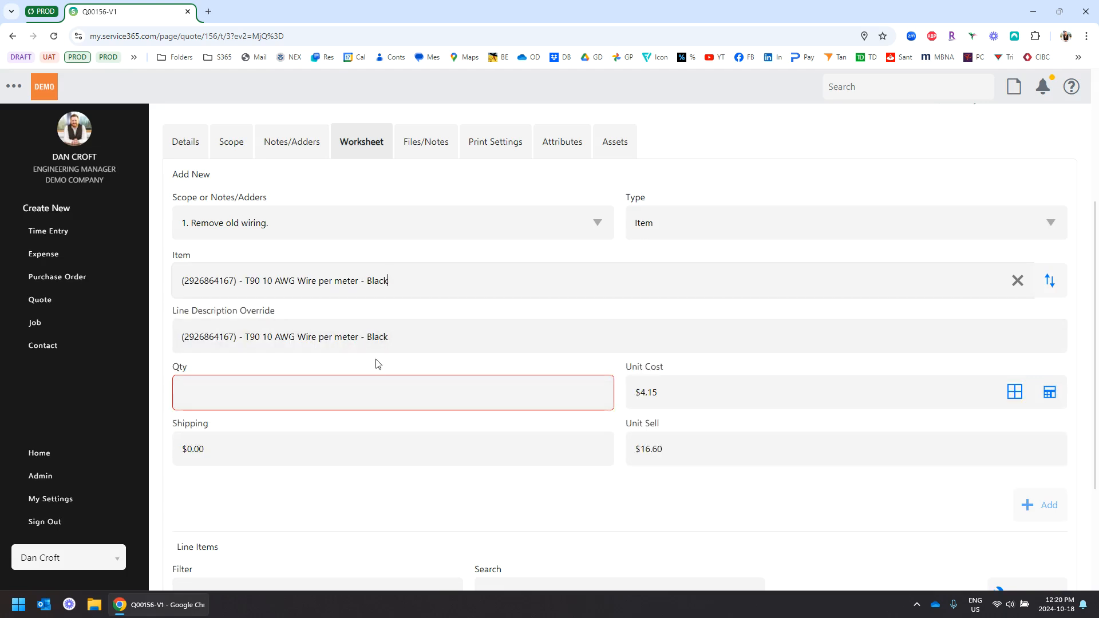
scroll(373, 366, "down", 1)
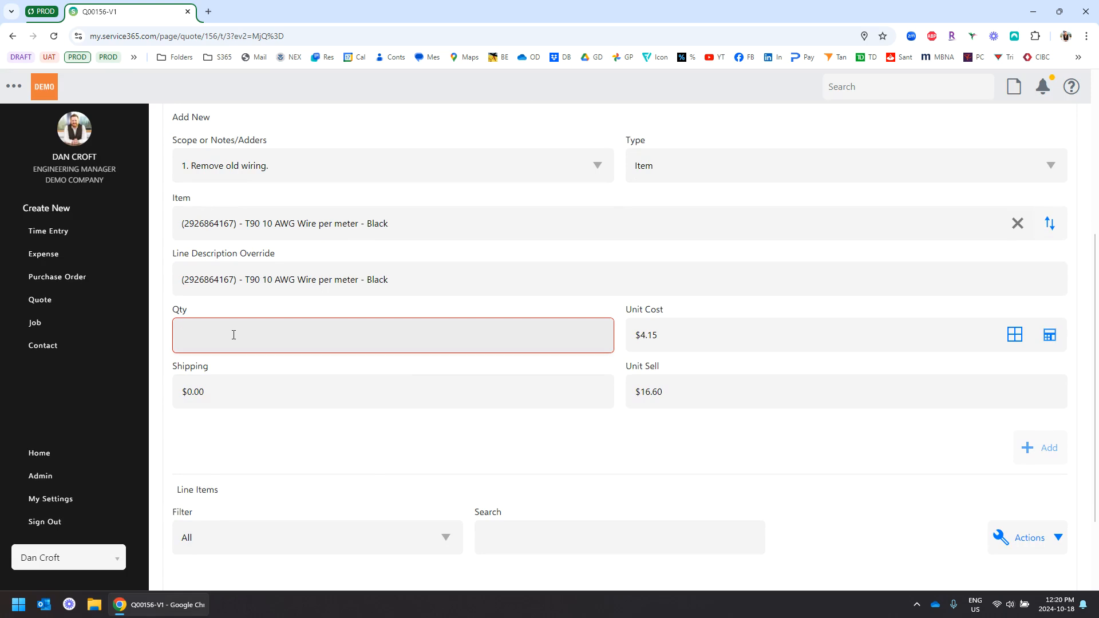
type("500")
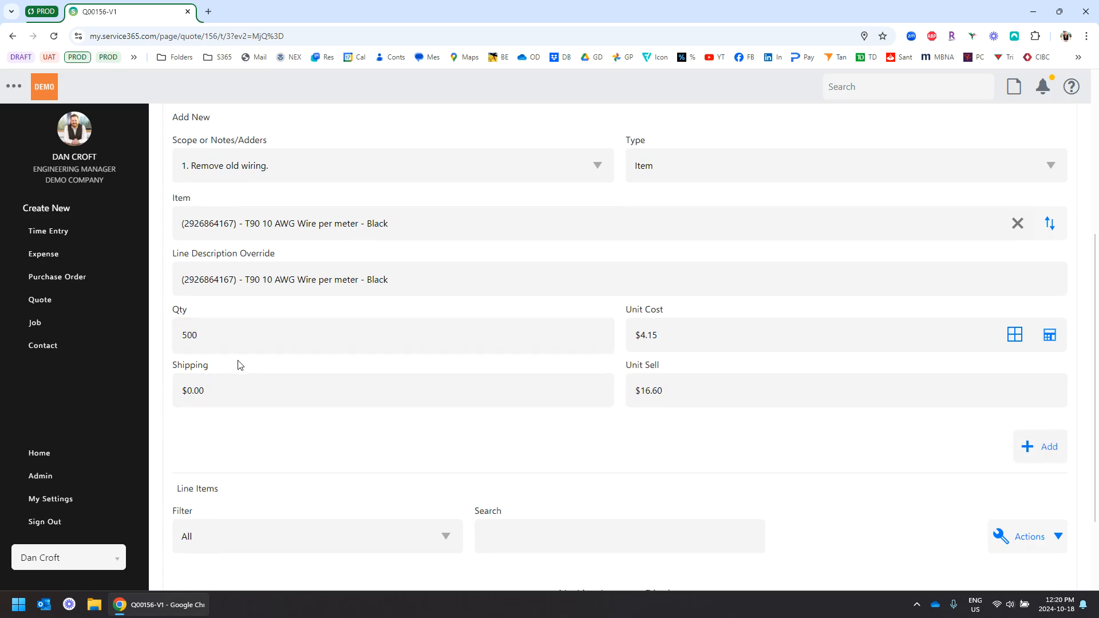
Examine the wire line's default unit cost and unit sell price.
left_click(682, 341)
left_click(675, 389)
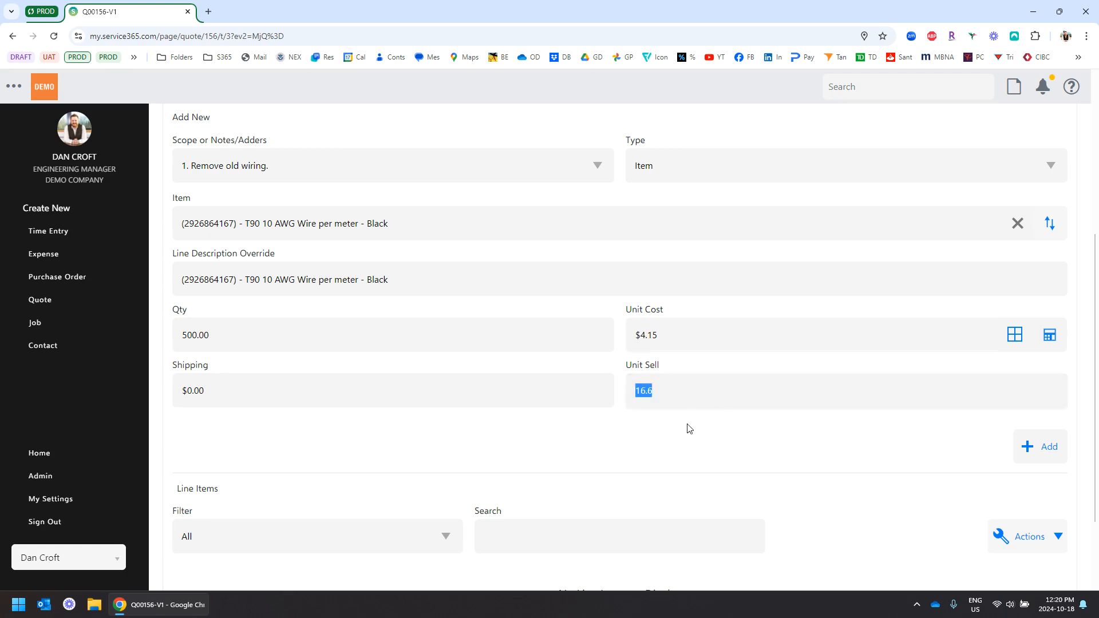
left_click(675, 435)
left_click(674, 390)
left_click(674, 444)
left_click(687, 396)
left_click(679, 430)
left_click(677, 338)
left_click(675, 394)
left_click(677, 459)
Set the wire's unit sell price to $20.00, add the line to the worksheet, and check its margin and the totals.
left_click(683, 395)
type("20")
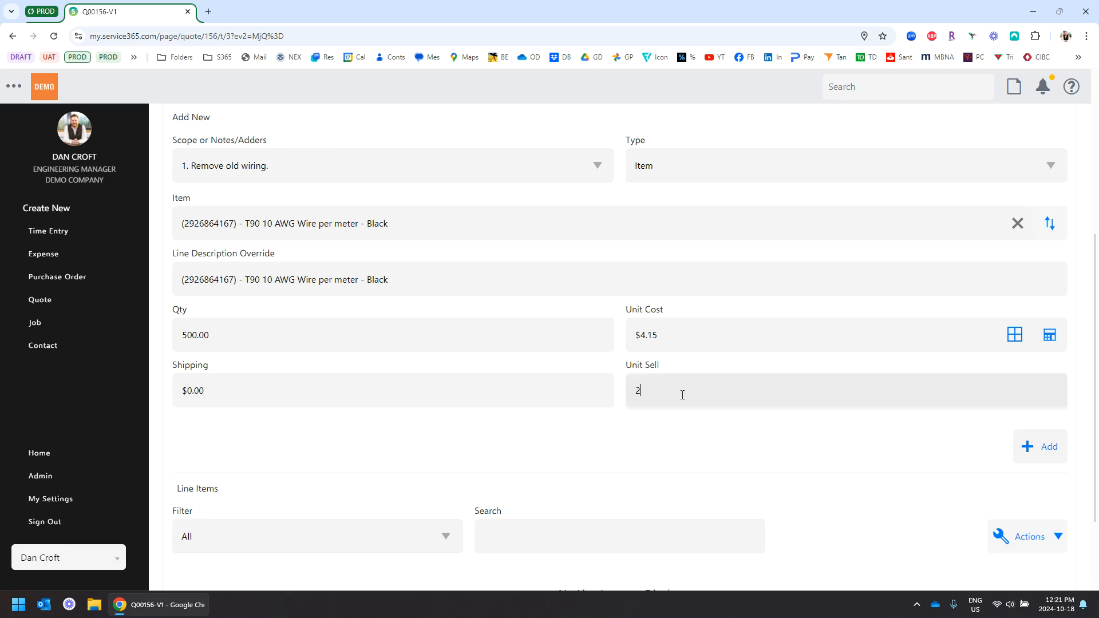
left_click(644, 424)
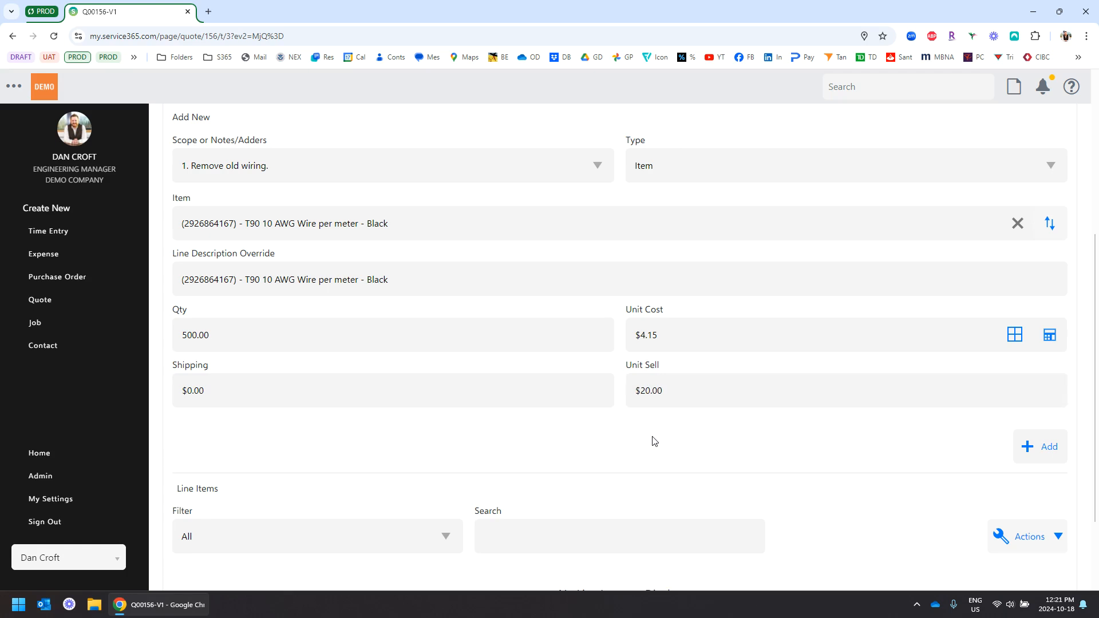
left_click(1041, 447)
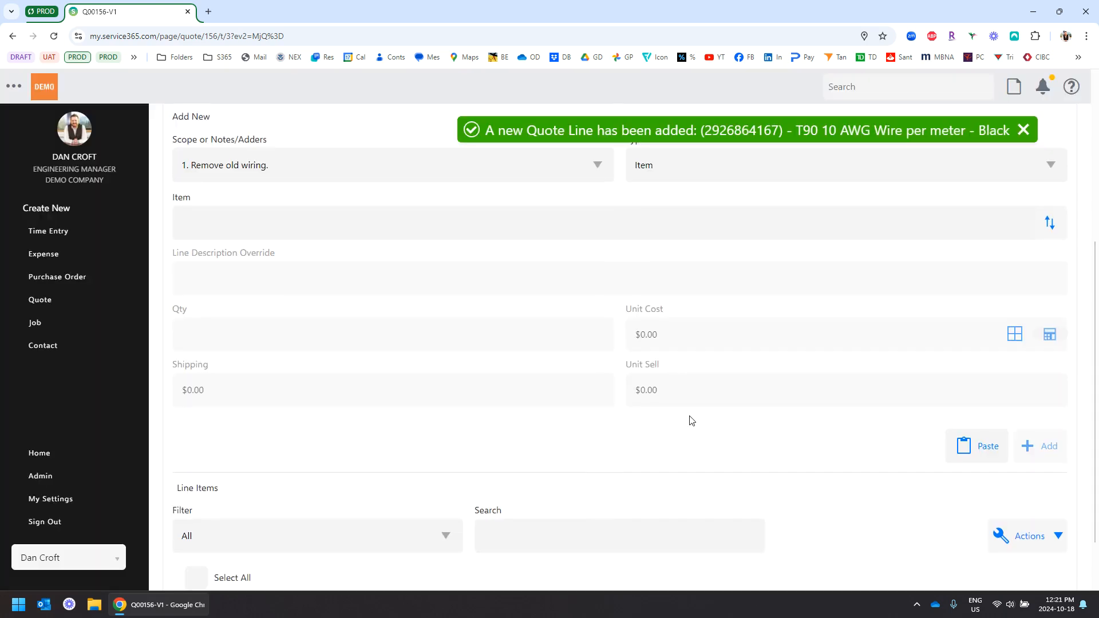
scroll(689, 421, "down", 2)
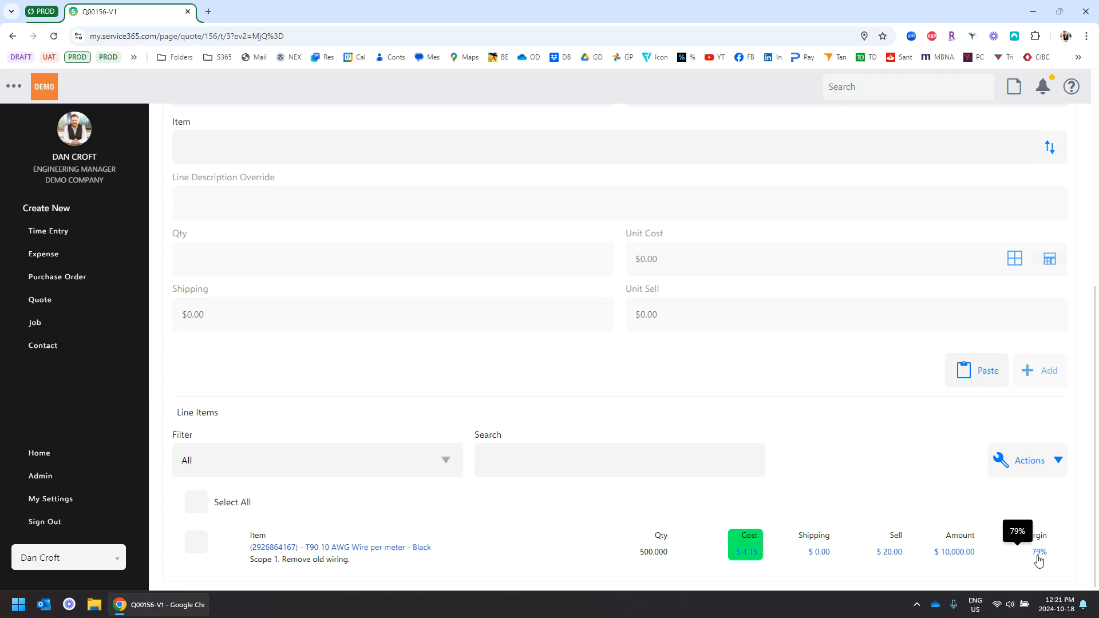
scroll(932, 457, "up", 6)
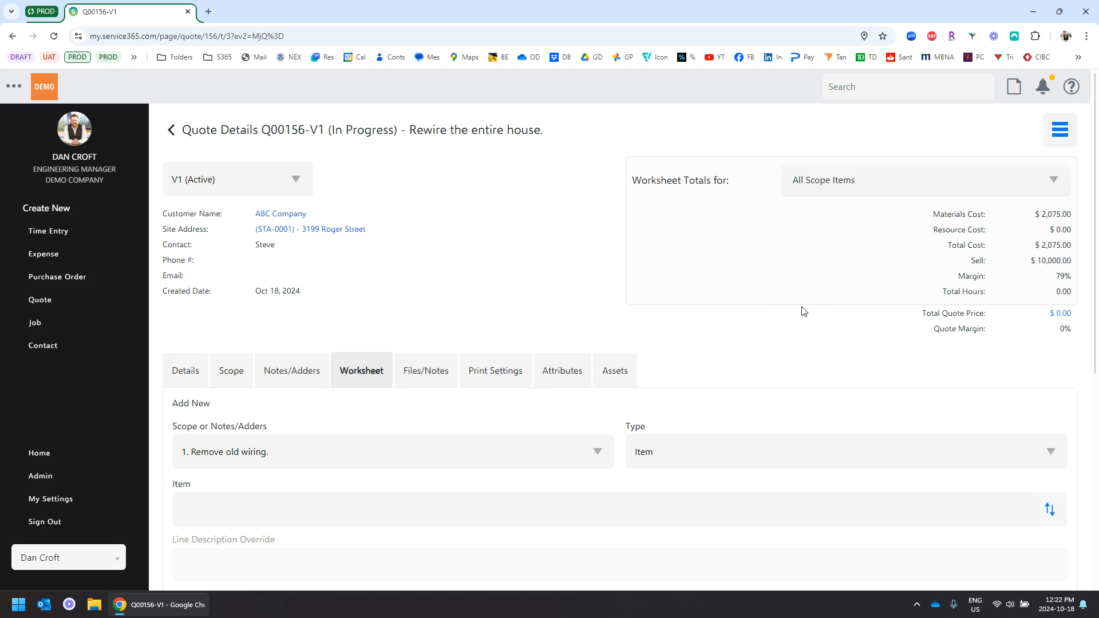
Start a Resource line for the "Remove old wiring." scope item, with Electrician as the resource.
scroll(801, 309, "down", 5)
left_click(683, 174)
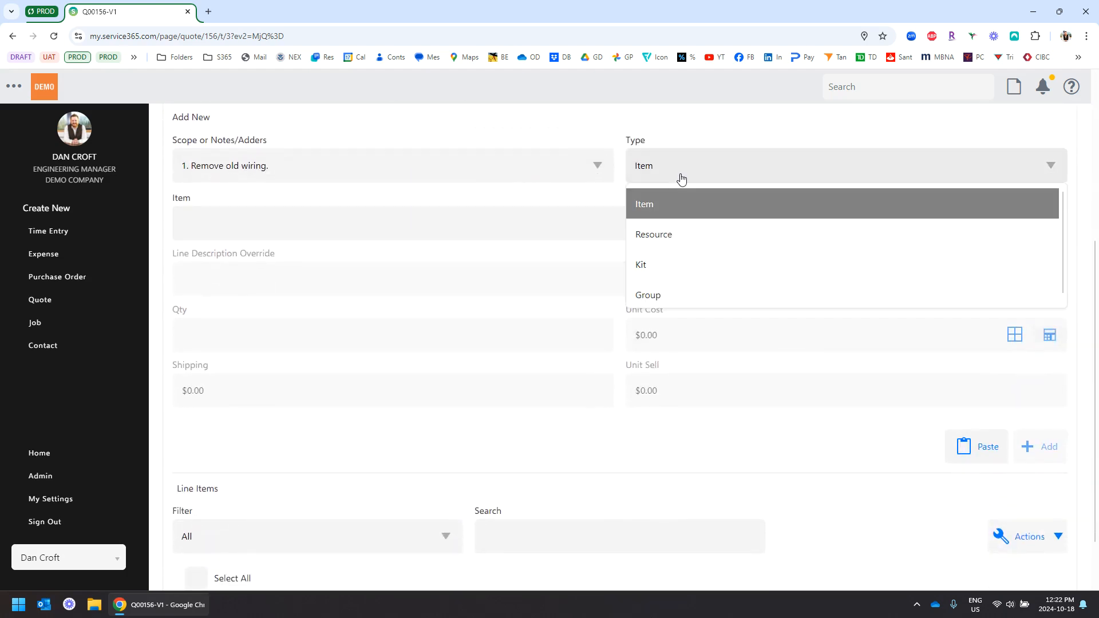
left_click(668, 242)
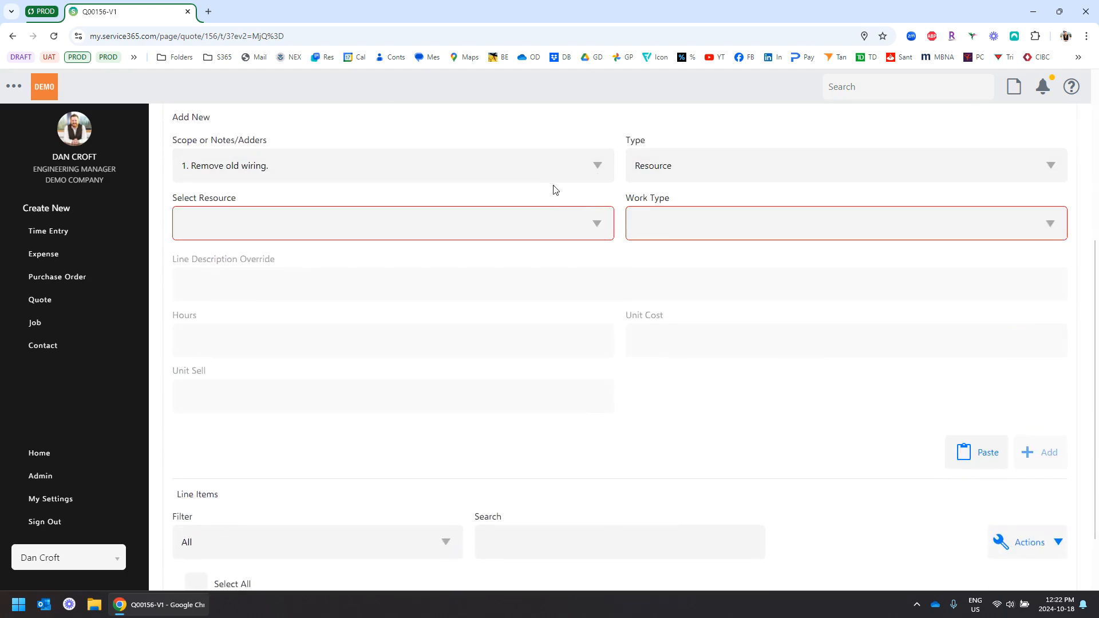
left_click(269, 222)
scroll(248, 274, "down", 1)
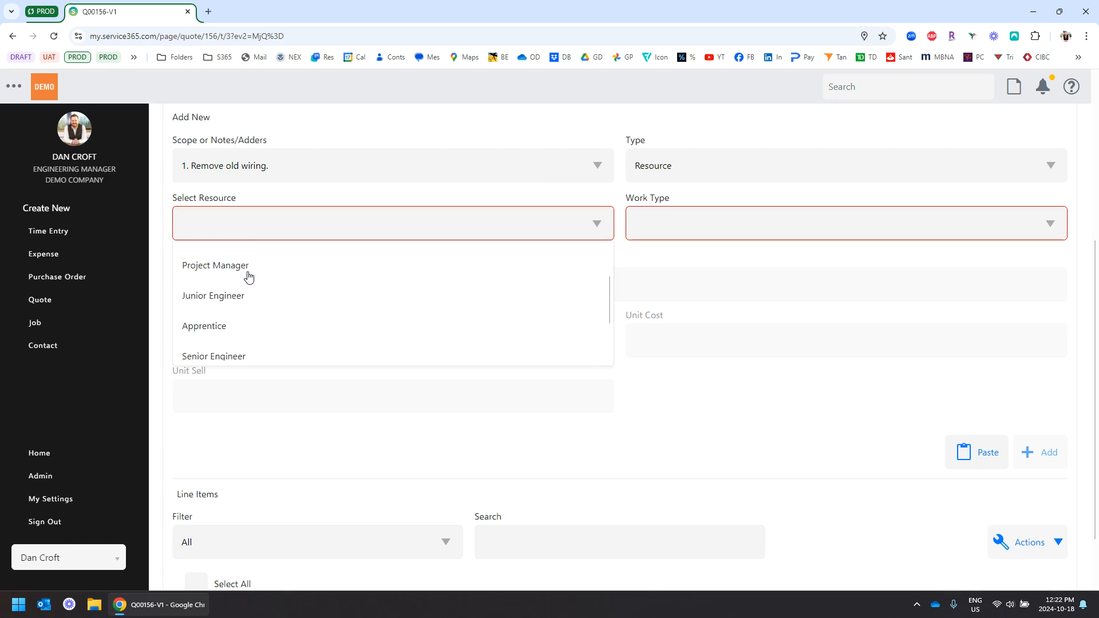
scroll(248, 274, "up", 1)
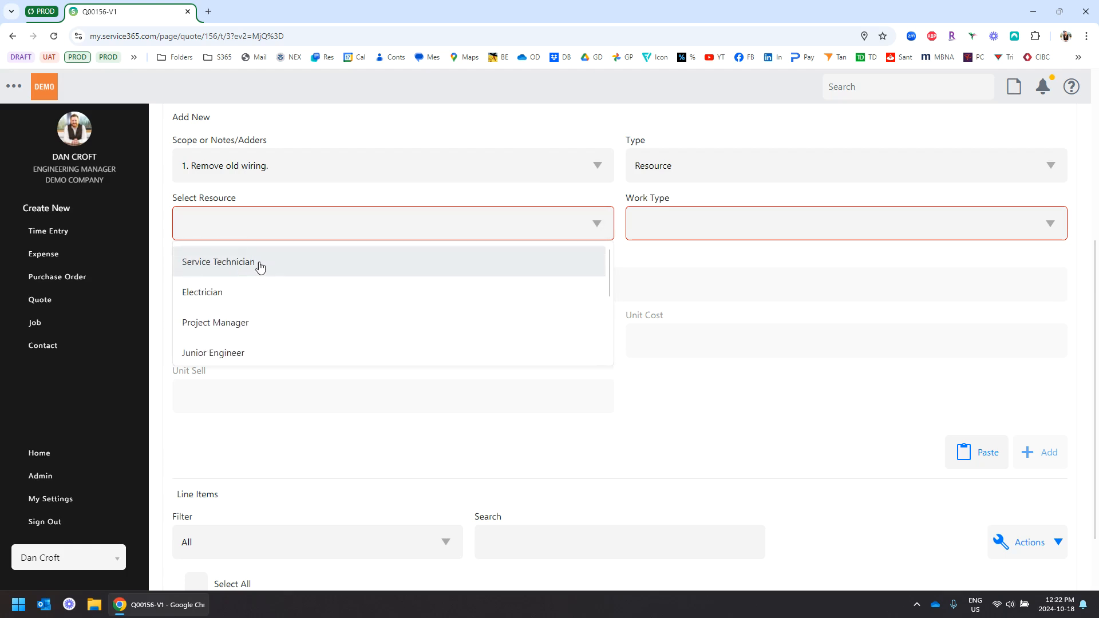
left_click(224, 294)
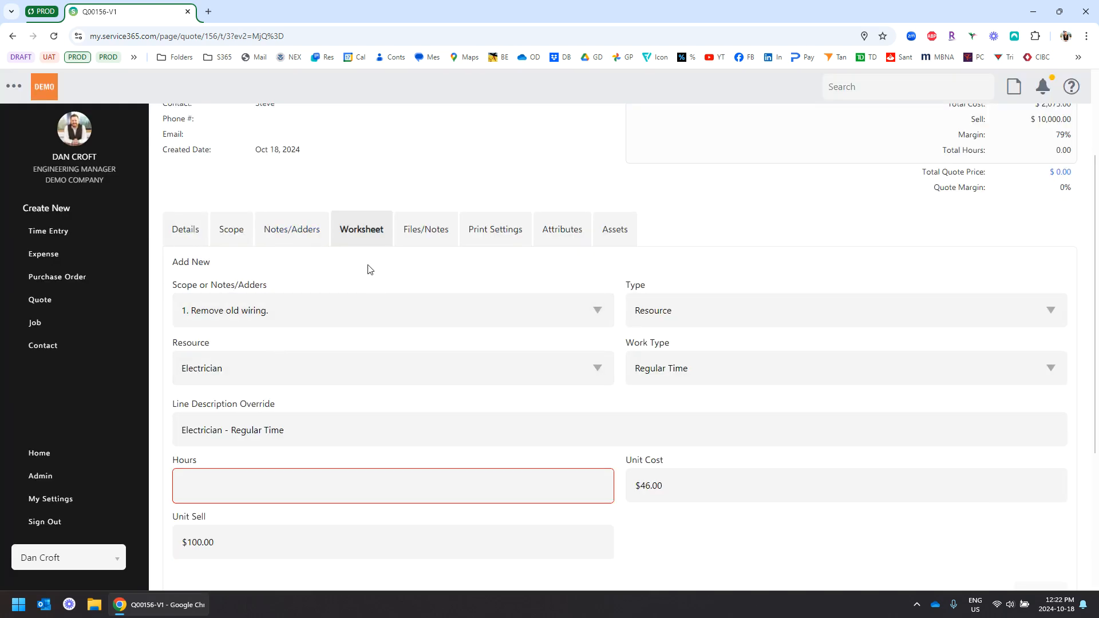
Set the electrician's regular-time hours to 8.
scroll(368, 269, "down", 1)
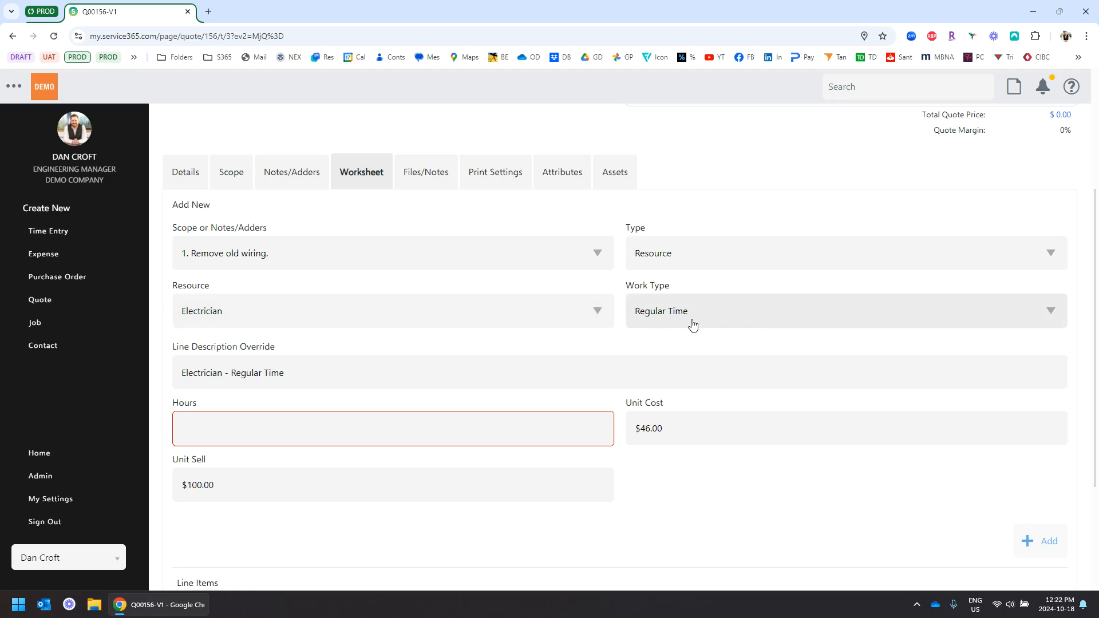
left_click(240, 427)
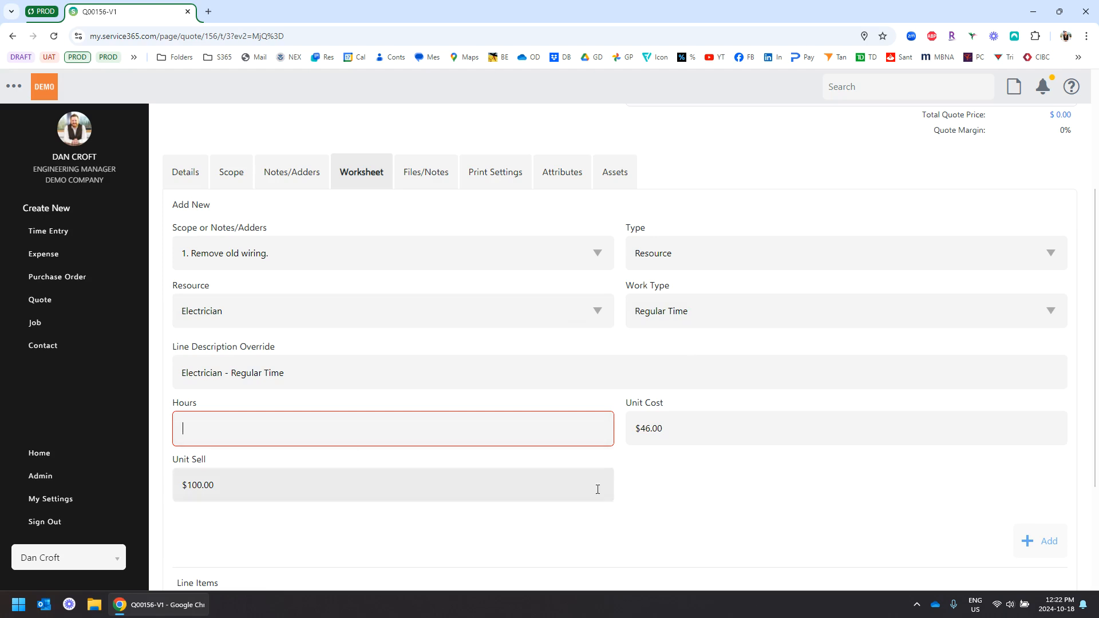
scroll(620, 493, "down", 1)
type("8")
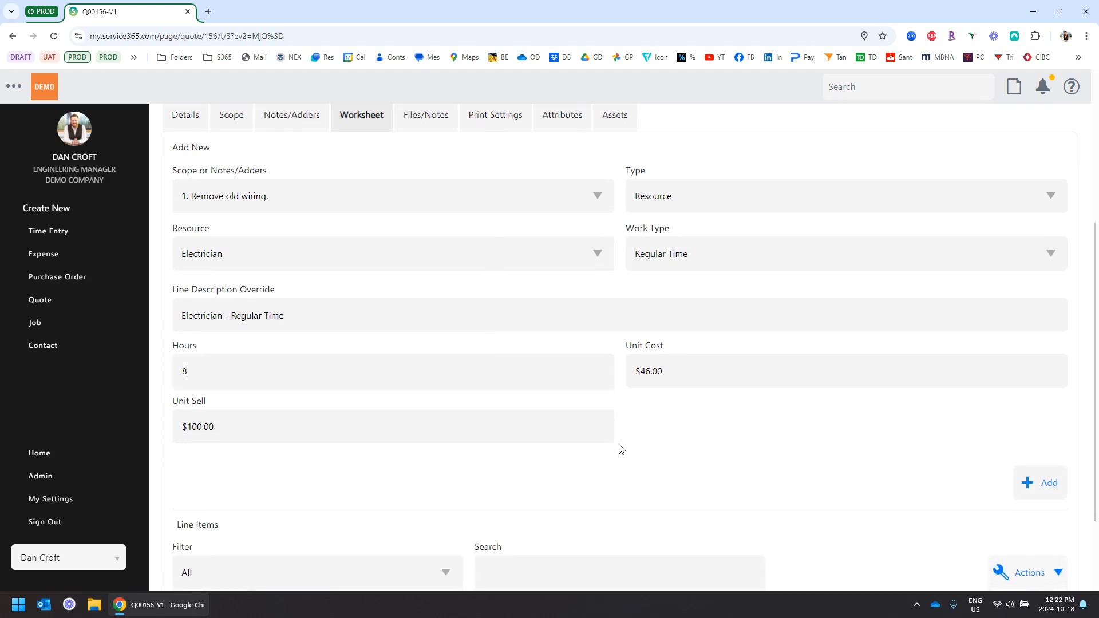
left_click(671, 444)
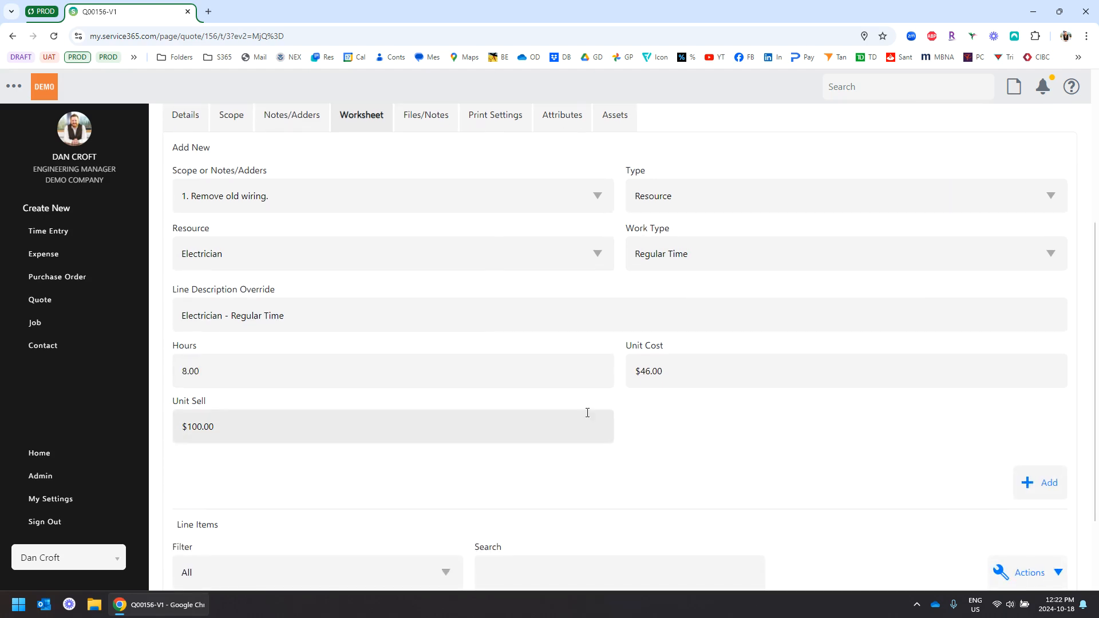
Examine the electrician line's default unit cost and unit sell rate.
left_click(675, 372)
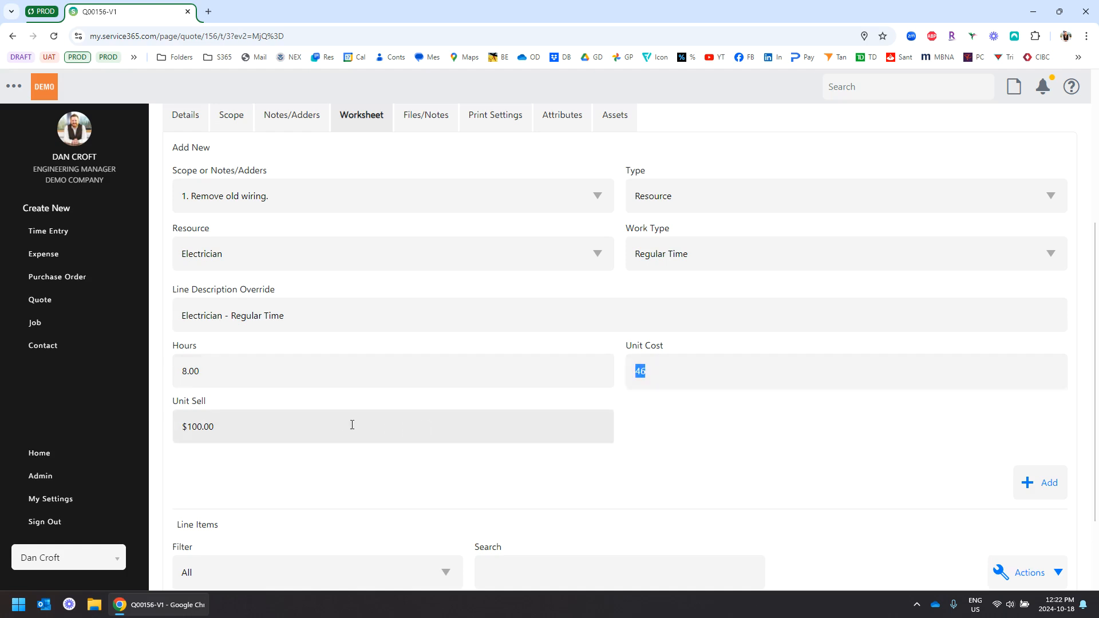
left_click(380, 424)
left_click(665, 439)
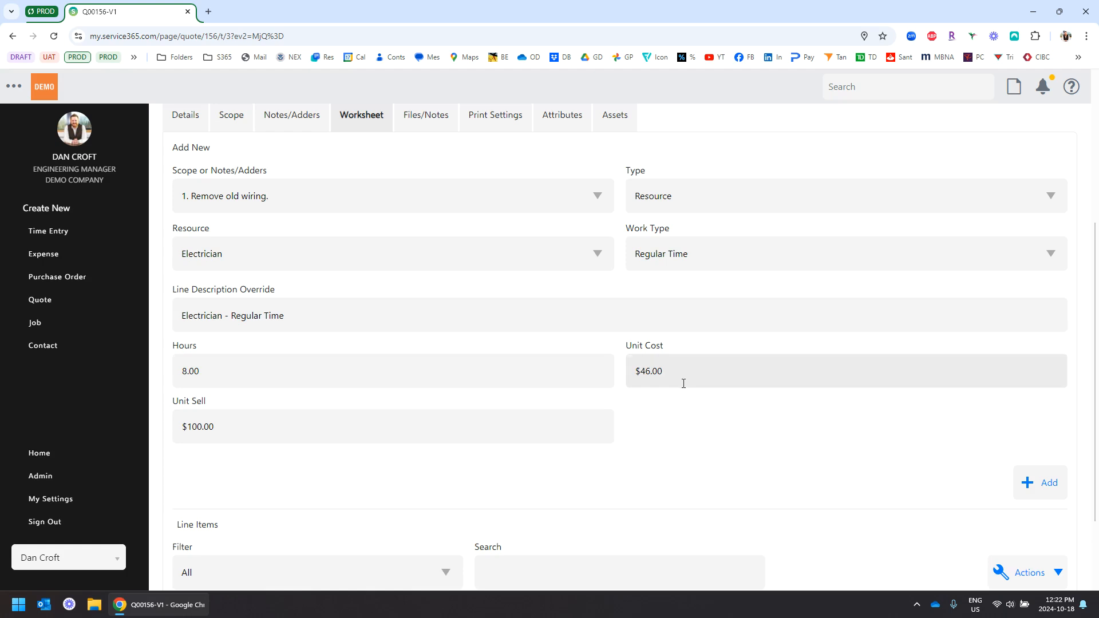
left_click(679, 375)
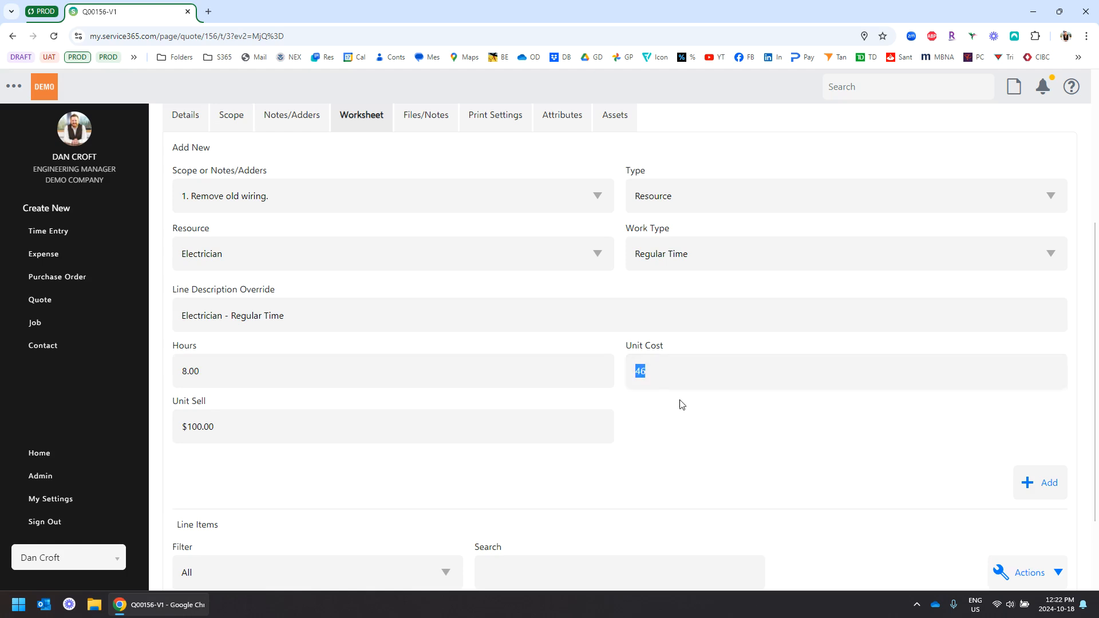
left_click(675, 414)
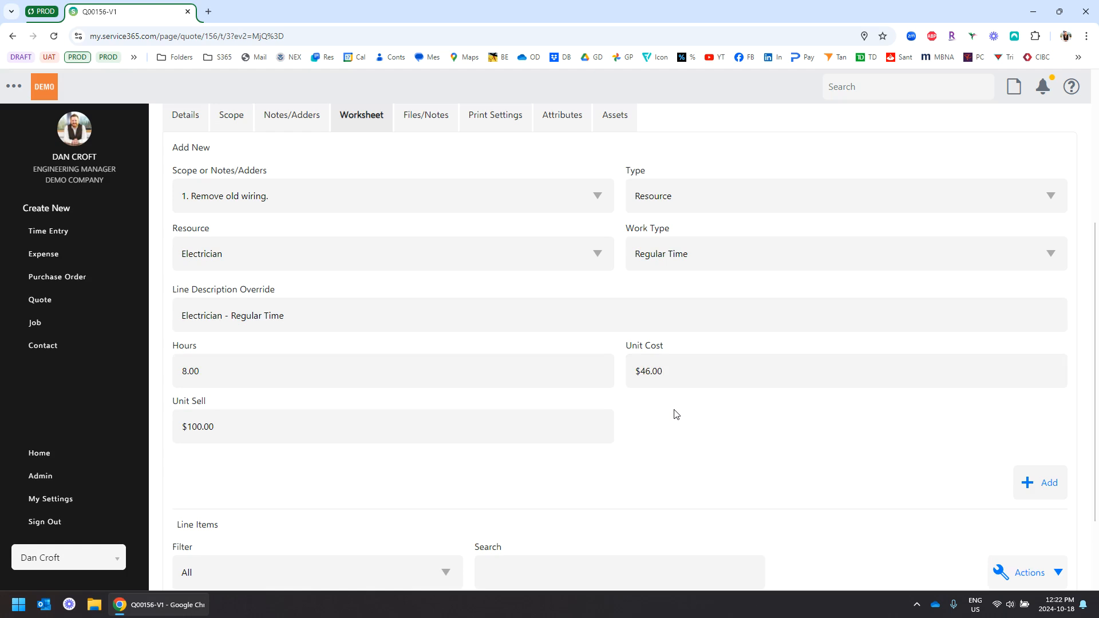
left_click(247, 438)
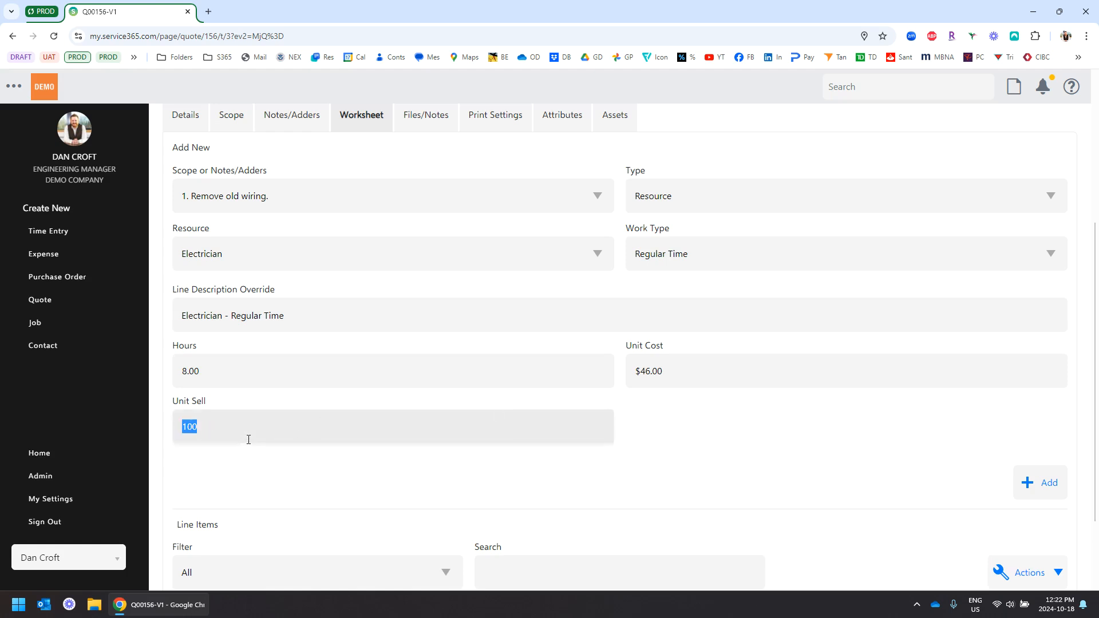
left_click(219, 460)
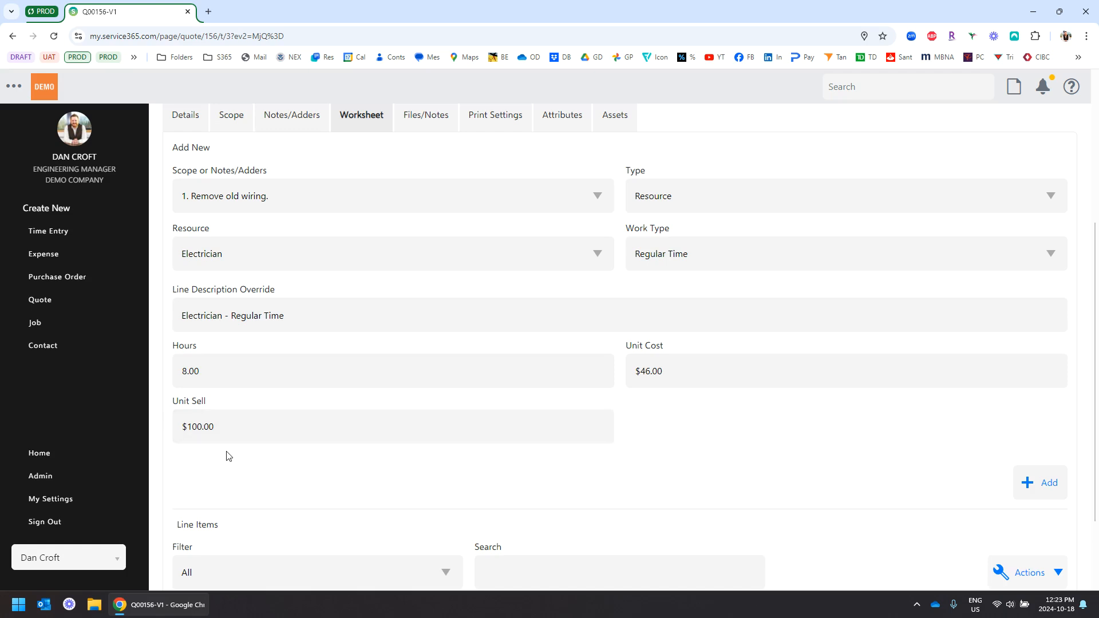
Add the electrician labour line to the worksheet with its default rates and check it among the line items.
left_click(218, 437)
left_click(222, 476)
left_click(1033, 484)
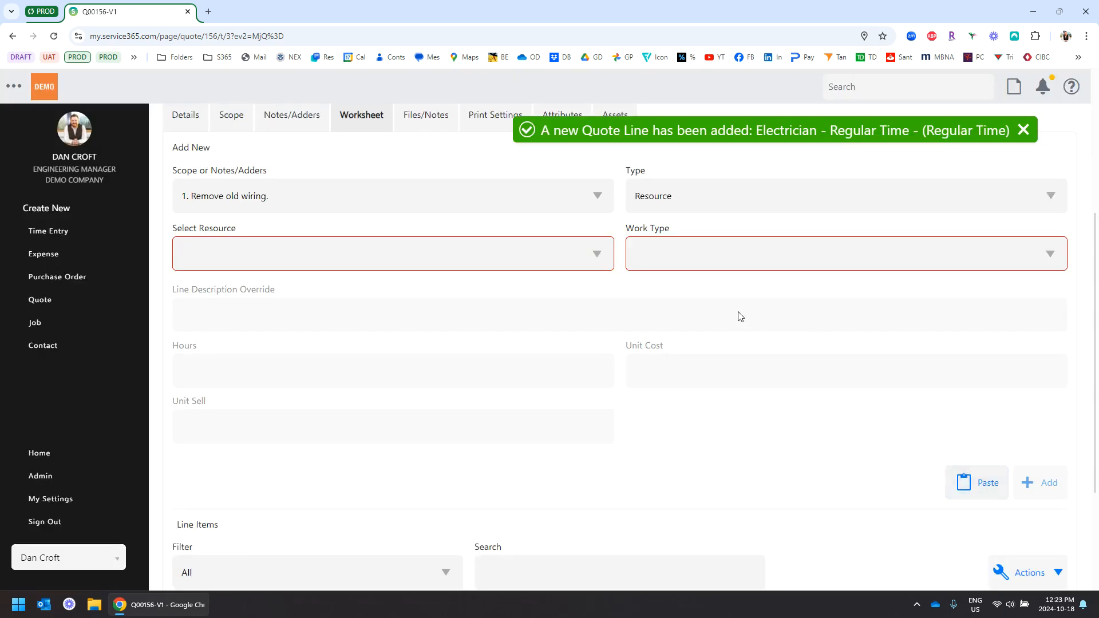
scroll(606, 413, "down", 3)
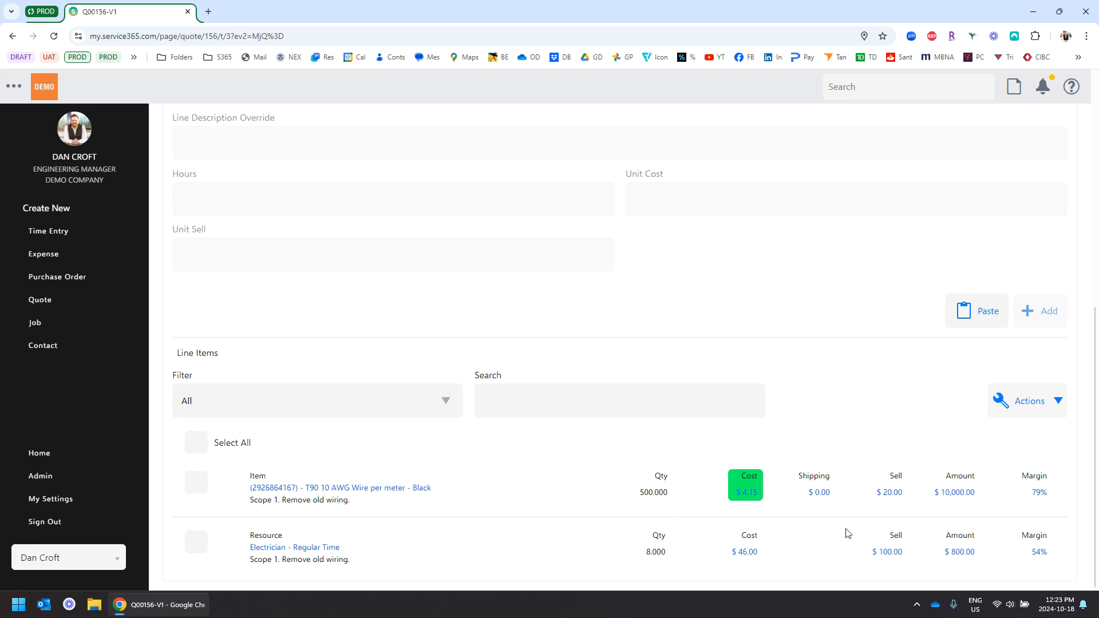
Set the total quote price to 10800 to match the worksheet sell total and save it.
scroll(935, 525, "up", 8)
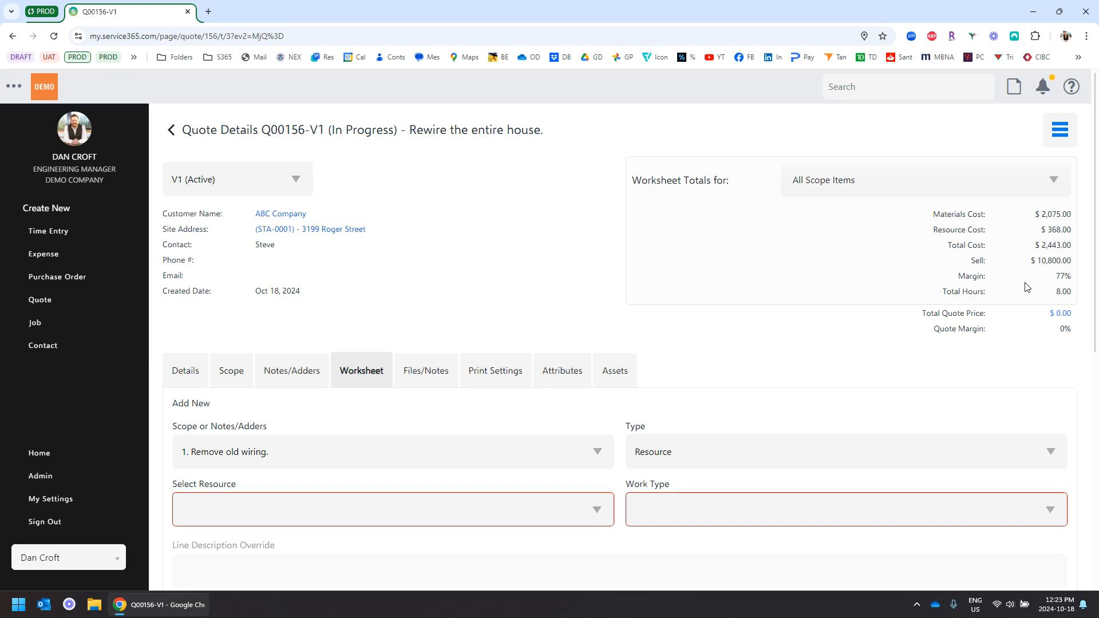
left_click_drag(1070, 264, 1036, 265)
left_click(1032, 340)
left_click(1063, 319)
left_click(463, 325)
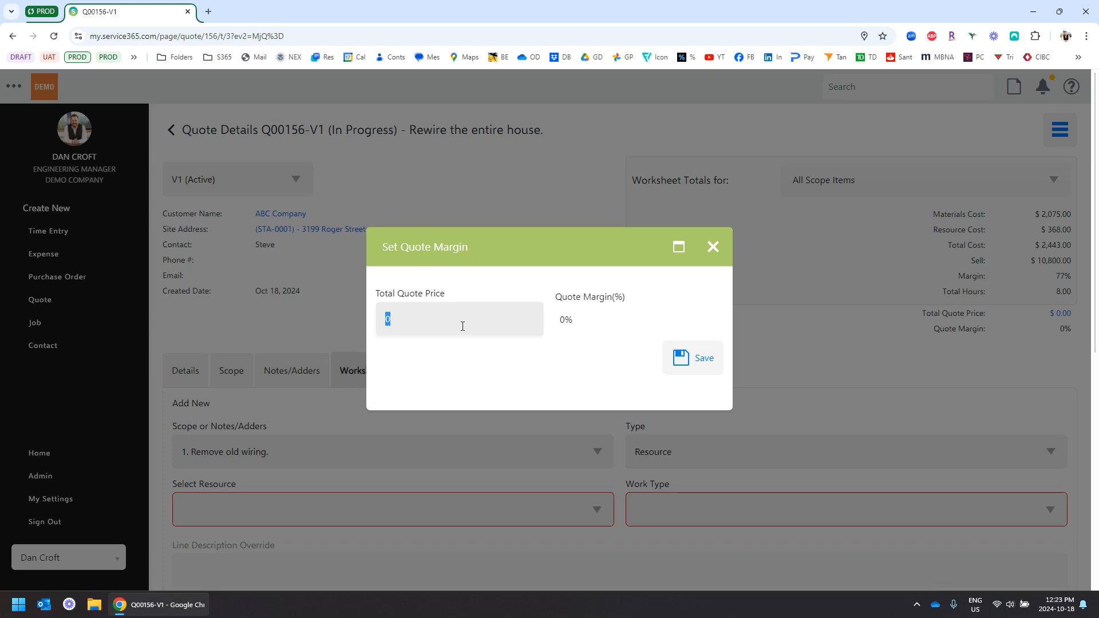
type("10800")
left_click(677, 368)
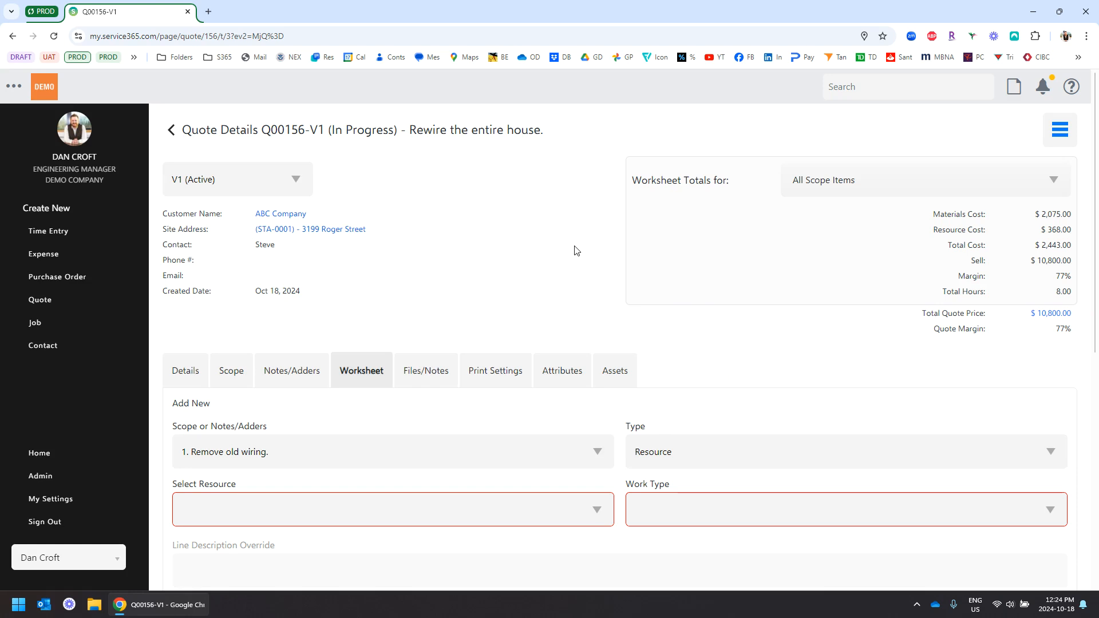
Open the quote's print preview and review the quotation from its header to the terms and signature.
left_click(1058, 131)
left_click(1011, 193)
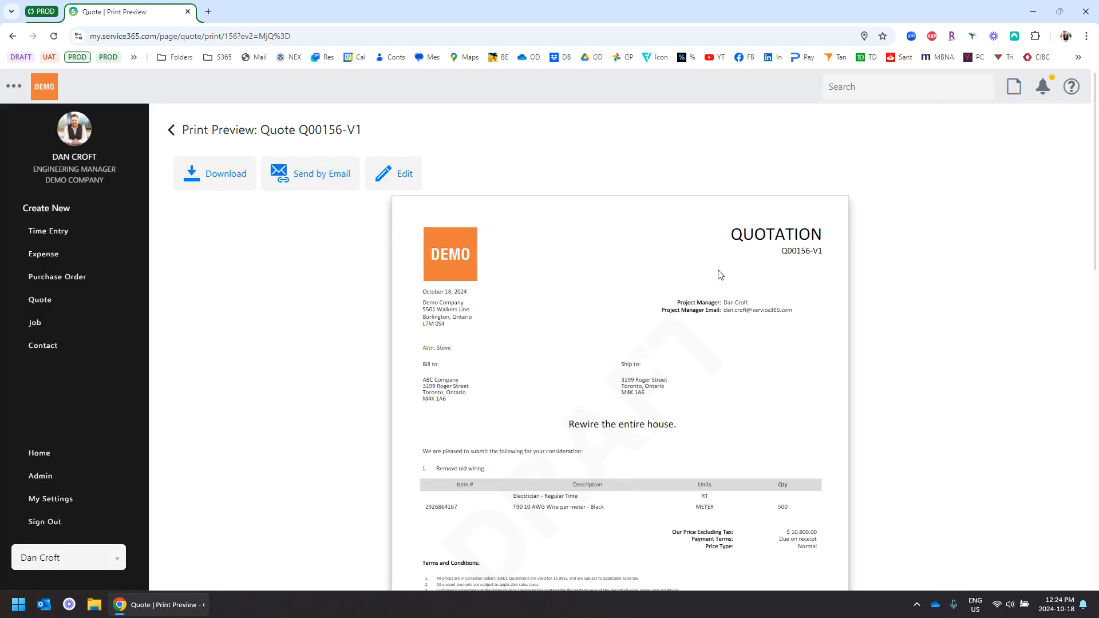
scroll(719, 276, "down", 2)
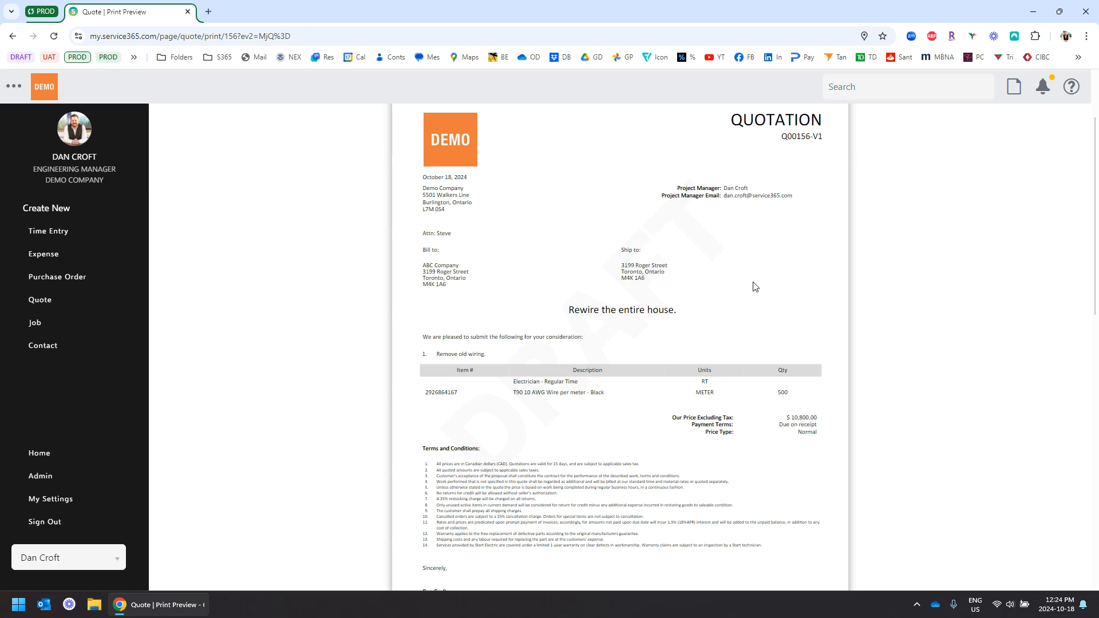
scroll(751, 283, "down", 2)
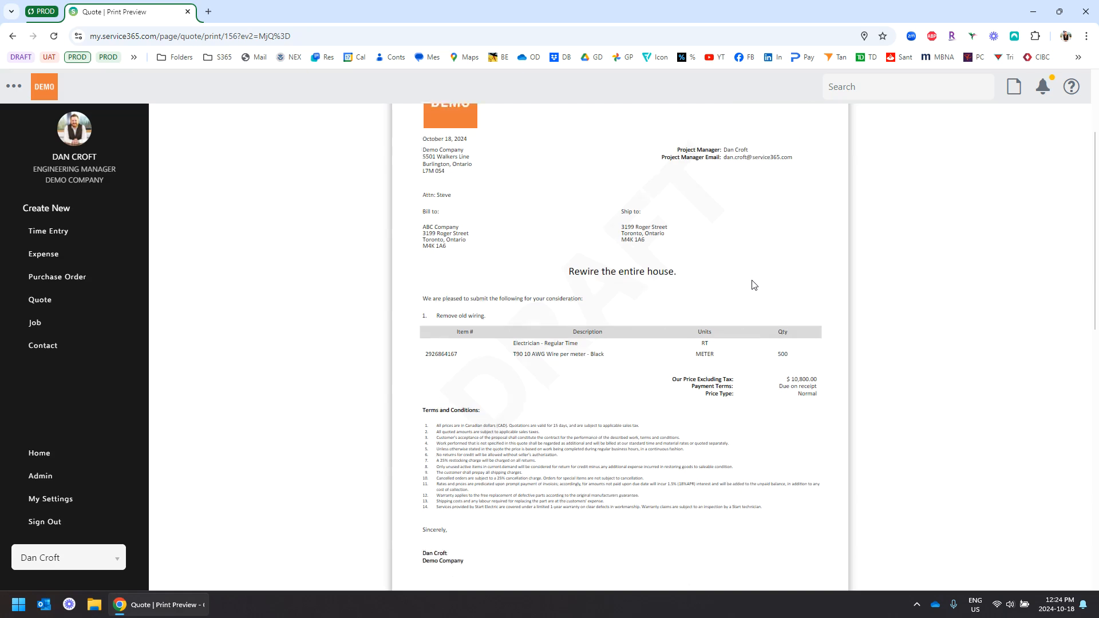
scroll(527, 397, "up", 2)
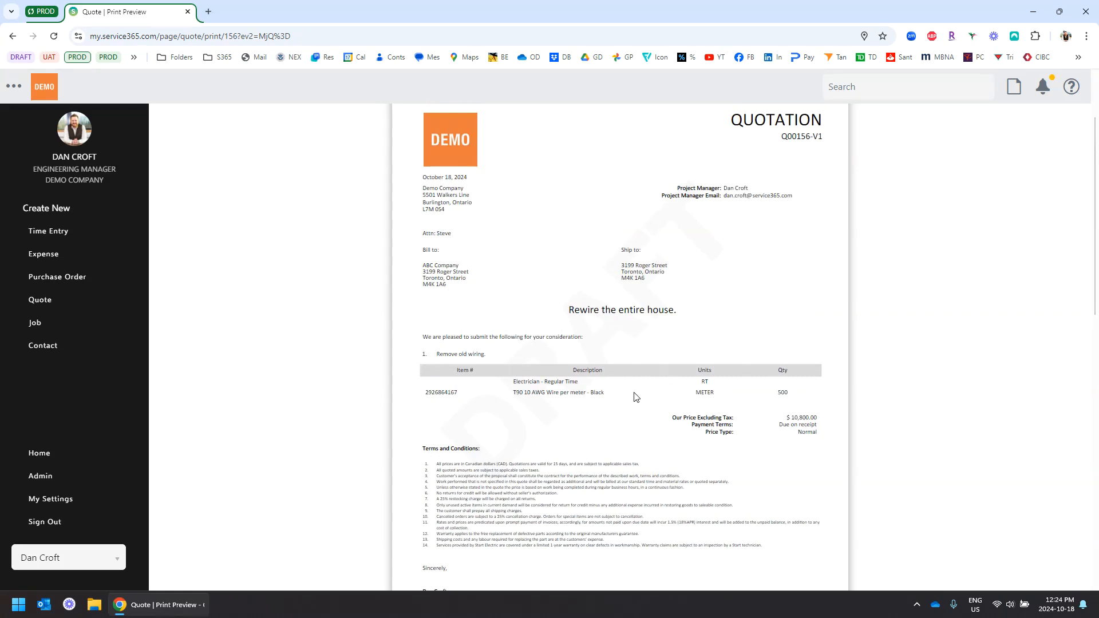
scroll(736, 422, "up", 2)
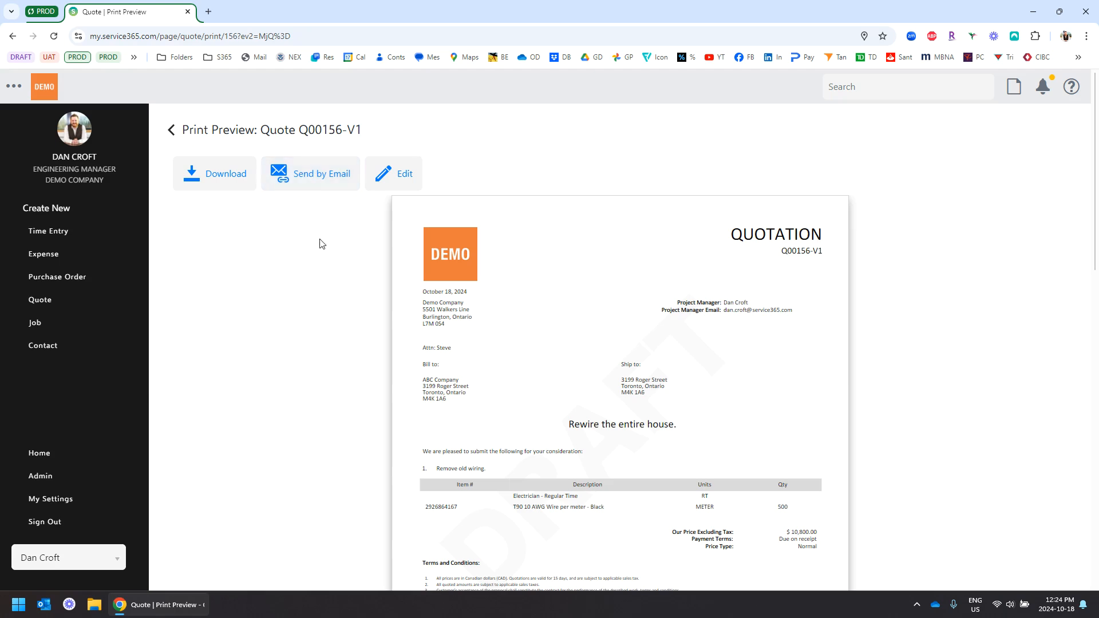
Download the quote as a PDF and confirm setting it to Waiting Customer Acceptance.
left_click(230, 179)
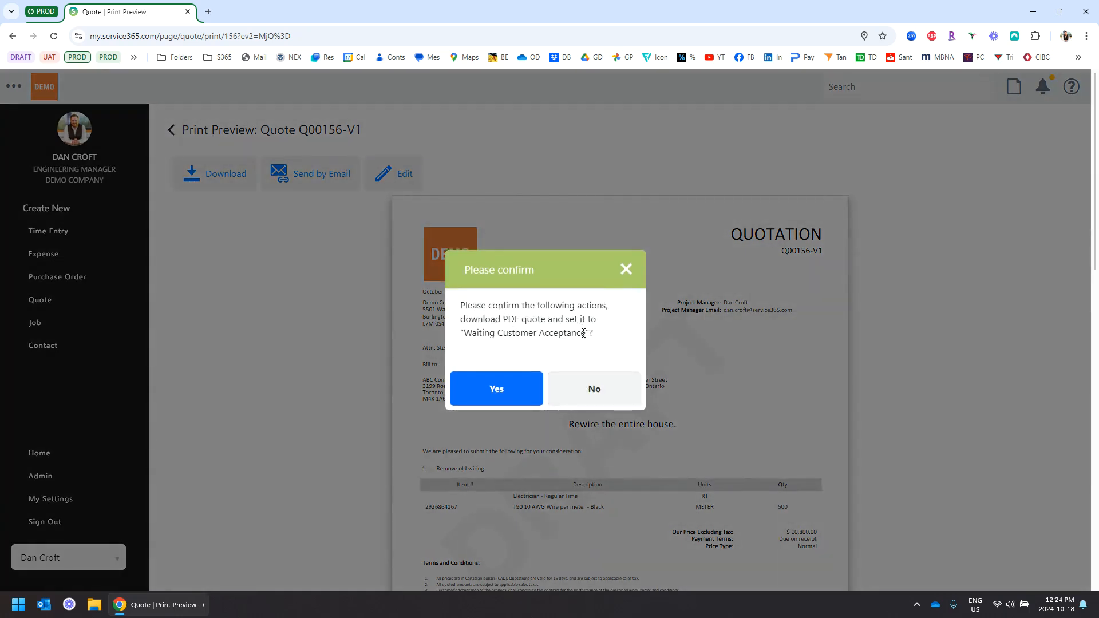
left_click_drag(586, 333, 462, 333)
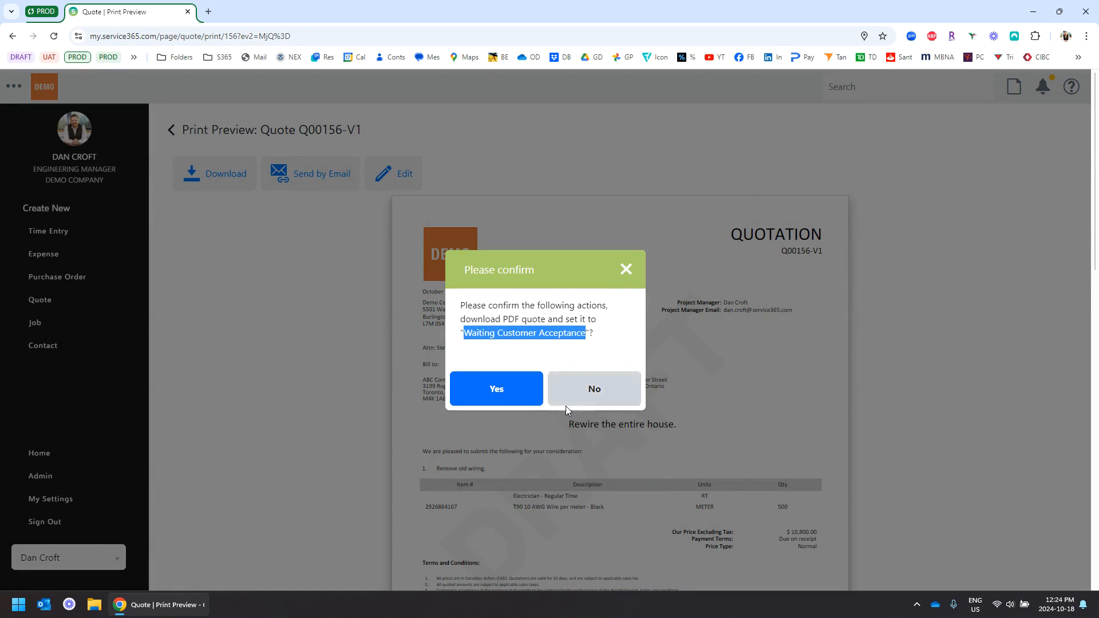
left_click(540, 319)
left_click(502, 390)
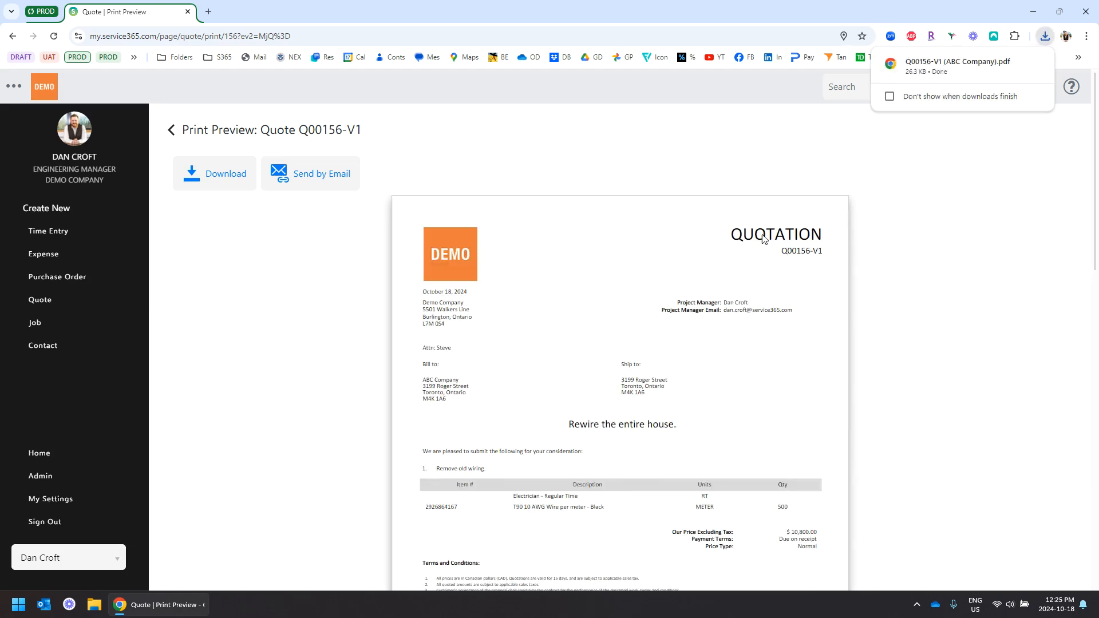
Return to the quote and examine its status and the fields in its general details.
left_click(172, 131)
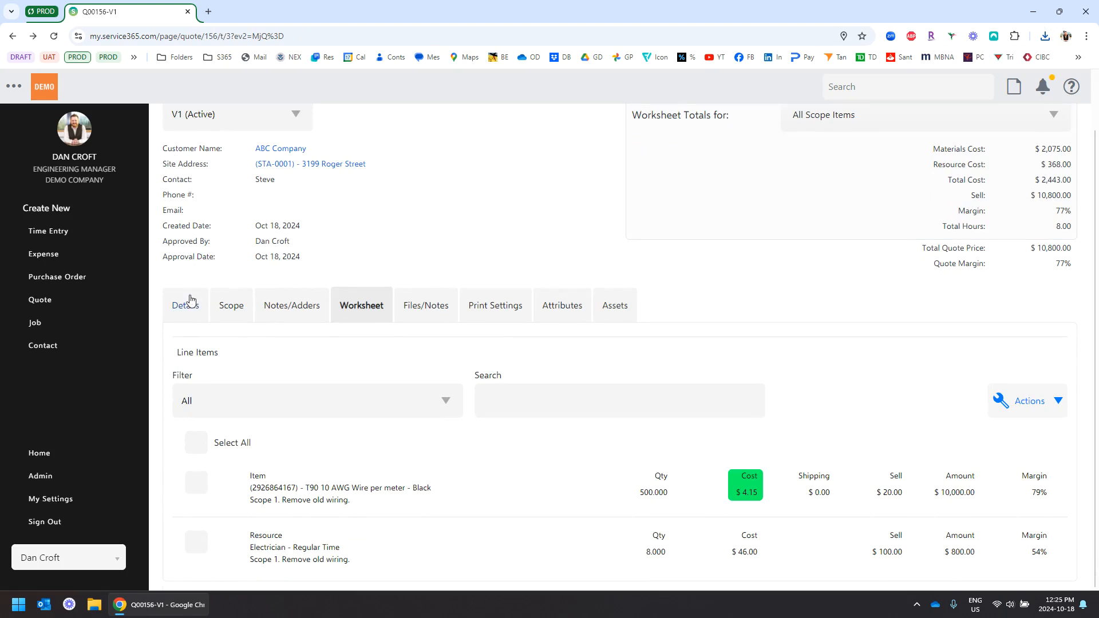
scroll(466, 271, "up", 2)
left_click_drag(499, 130, 343, 132)
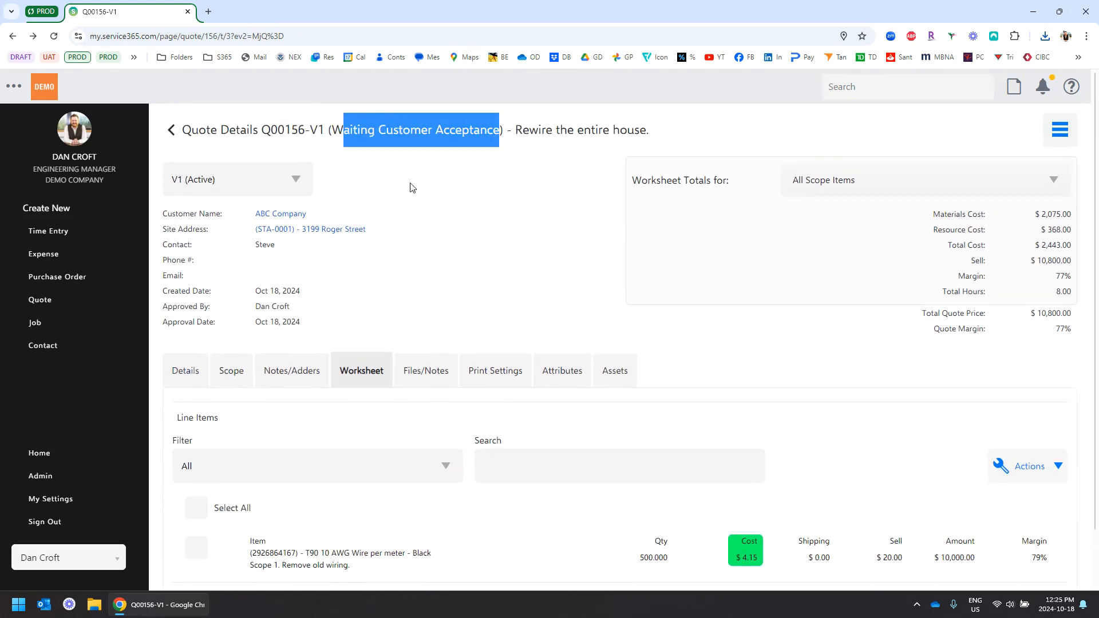
left_click(409, 184)
scroll(579, 265, "down", 2)
left_click(206, 311)
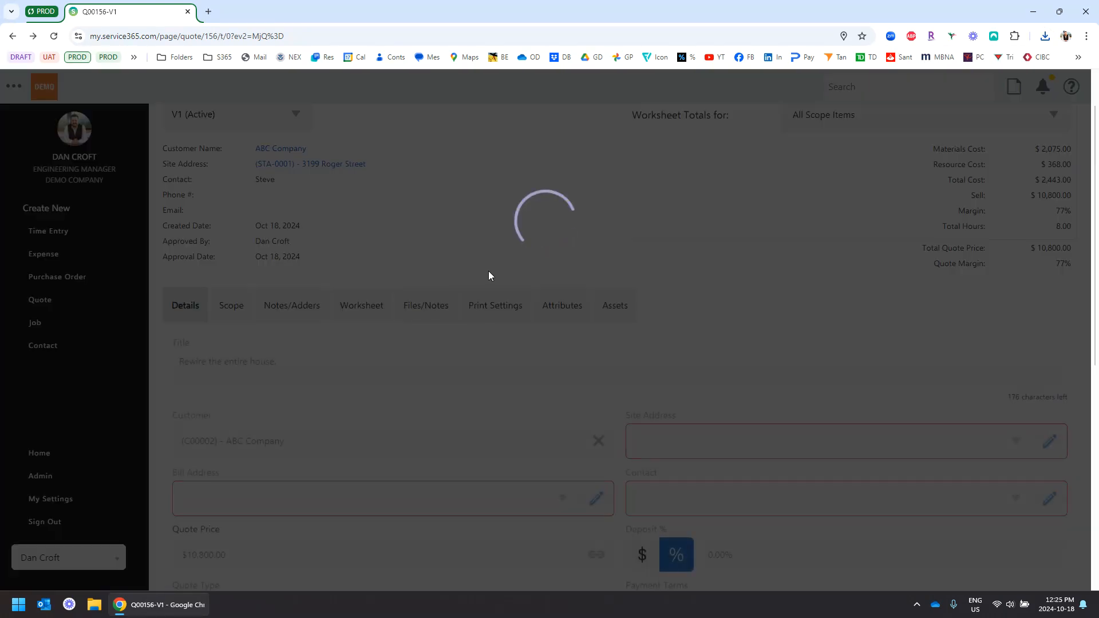
scroll(351, 280, "down", 5)
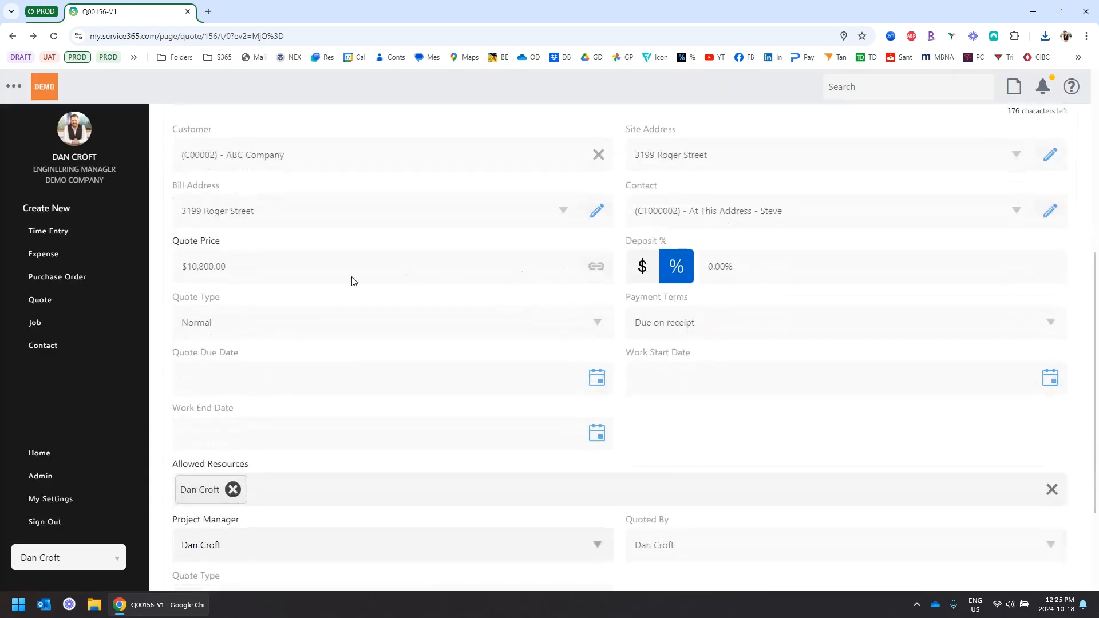
scroll(715, 414, "down", 3)
scroll(715, 414, "up", 10)
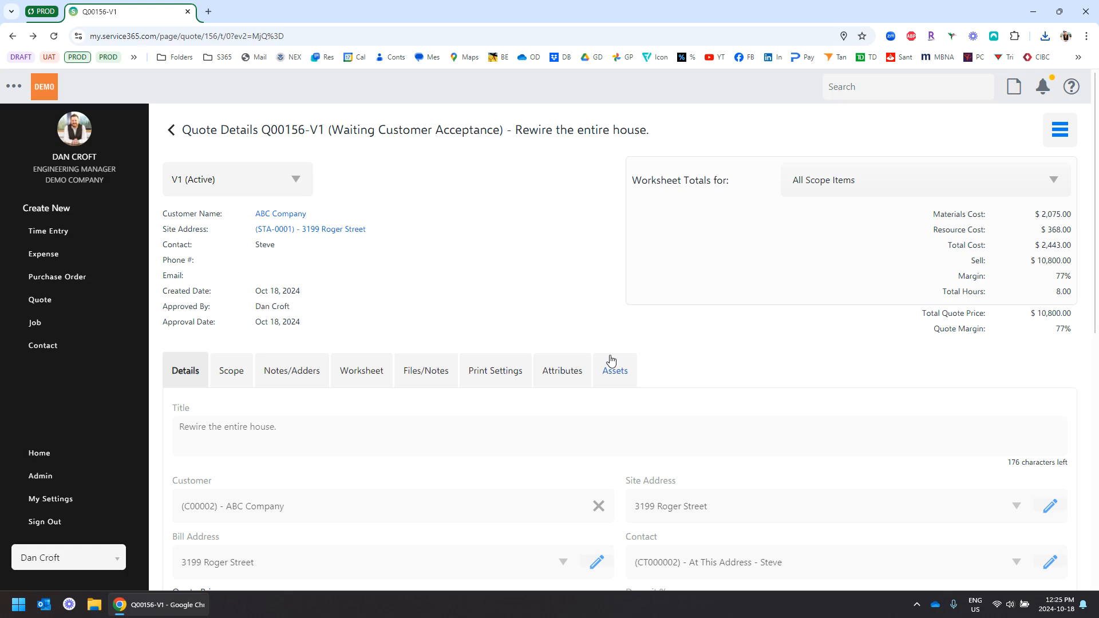
Check the quote's files and notes for the status change entry, and return to its general details.
left_click(422, 371)
scroll(437, 319, "down", 3)
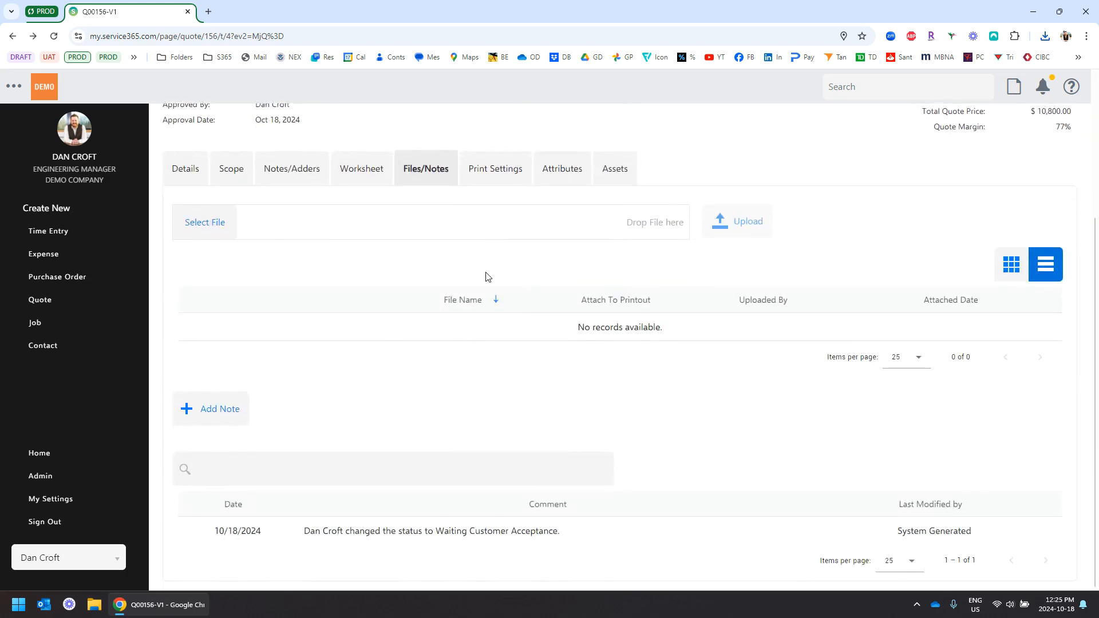
scroll(486, 275, "up", 3)
left_click(186, 372)
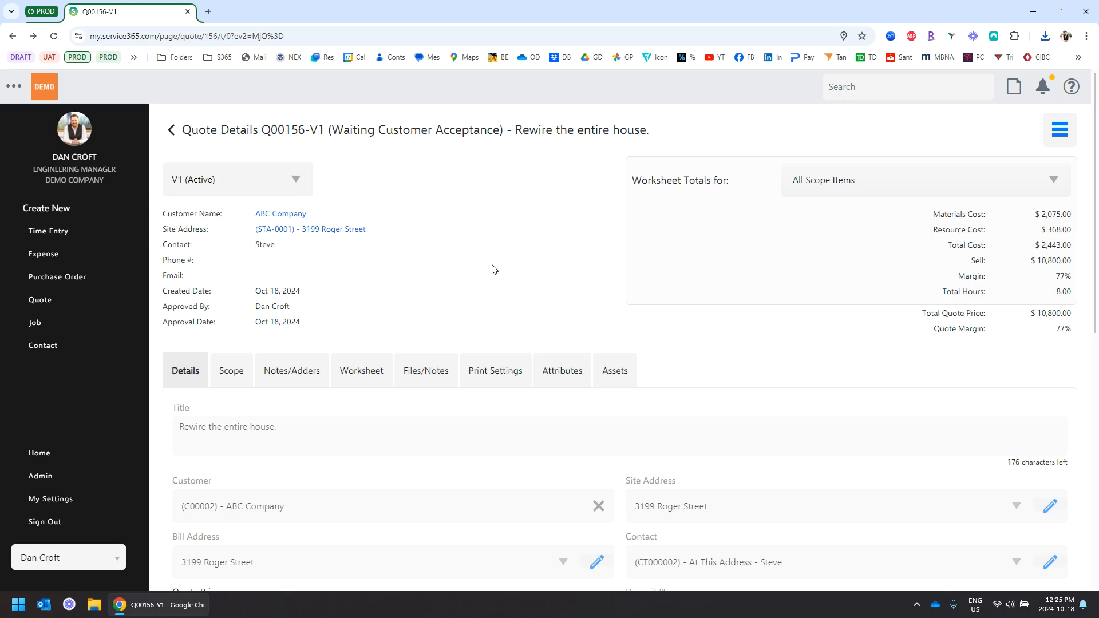
Cut a new job from the quote, entering the customer's PO number for the job.
left_click(1060, 131)
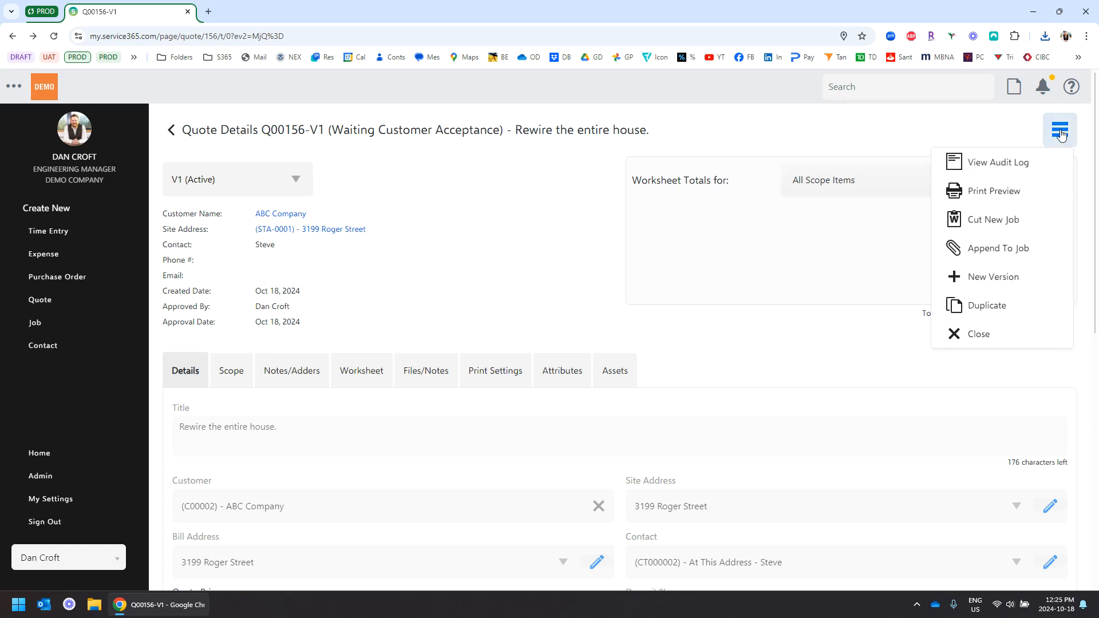
left_click(1013, 221)
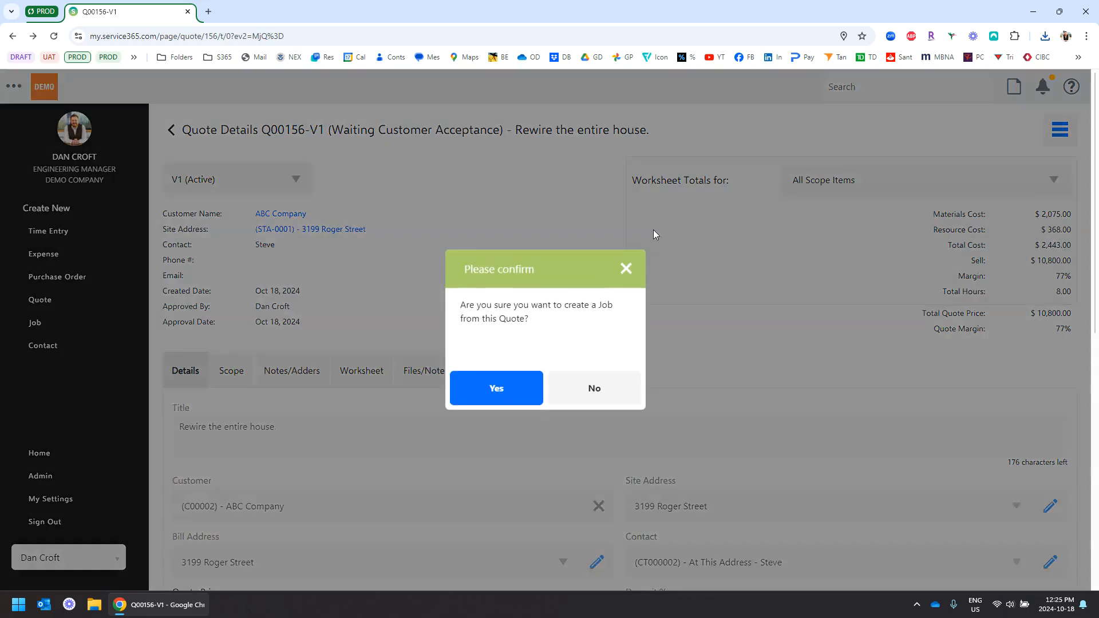
left_click(508, 394)
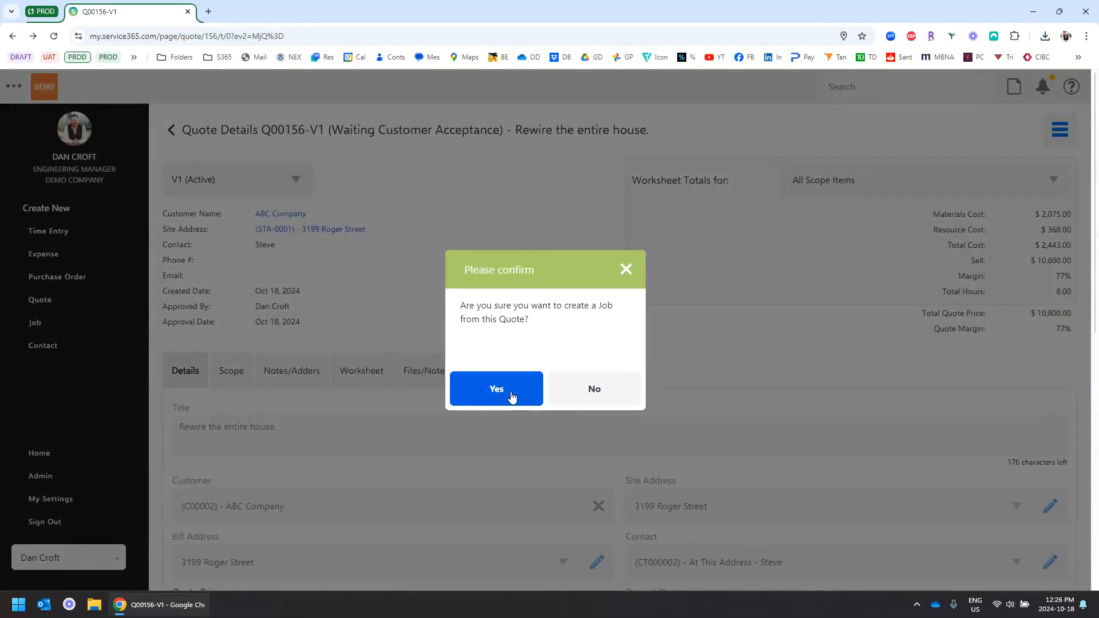
left_click(452, 248)
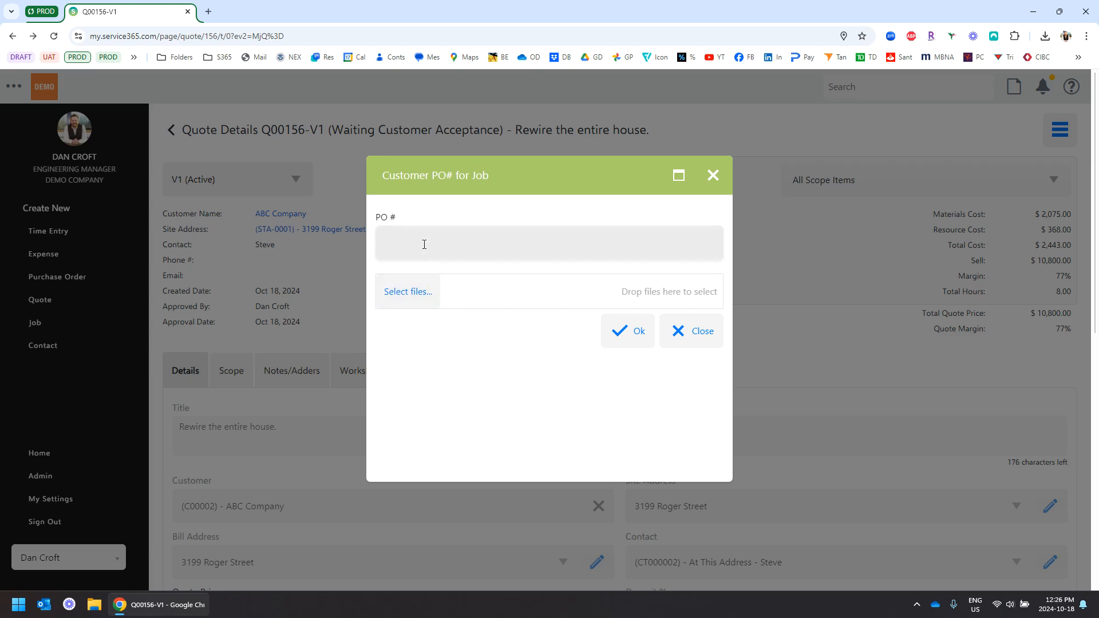
type("12345")
left_click(632, 332)
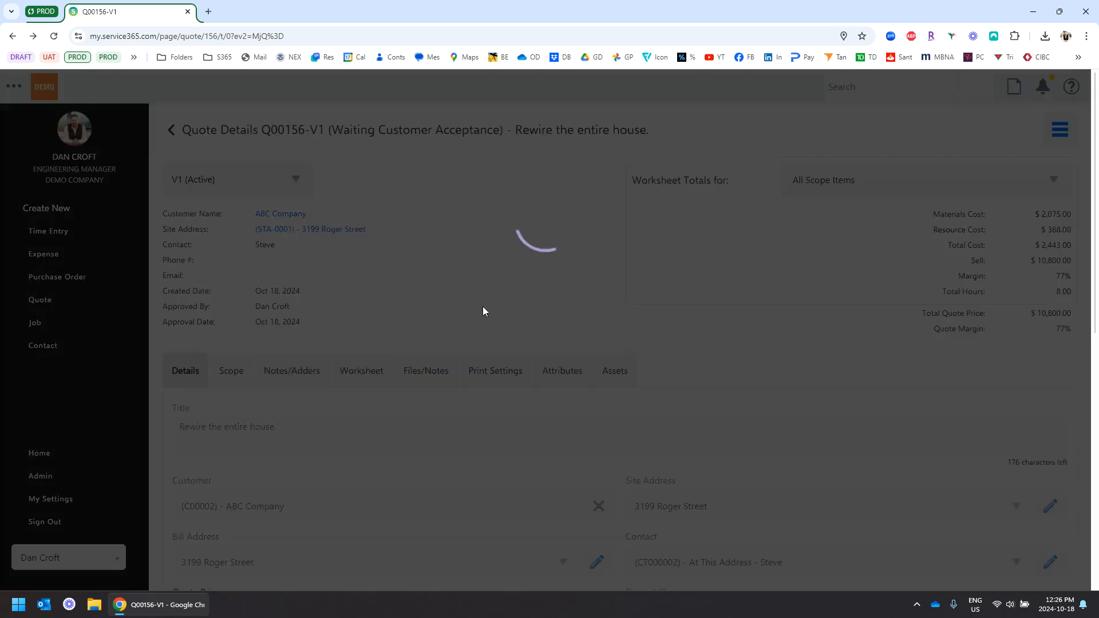